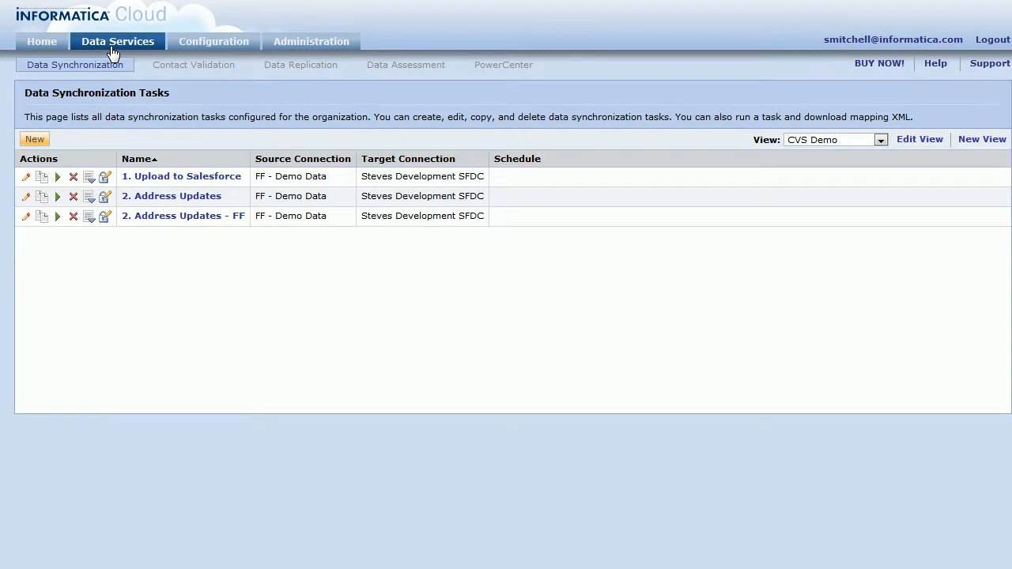
Open the contact validation task "1. Address Cleanse FlatFile" for editing.
left_click(174, 69)
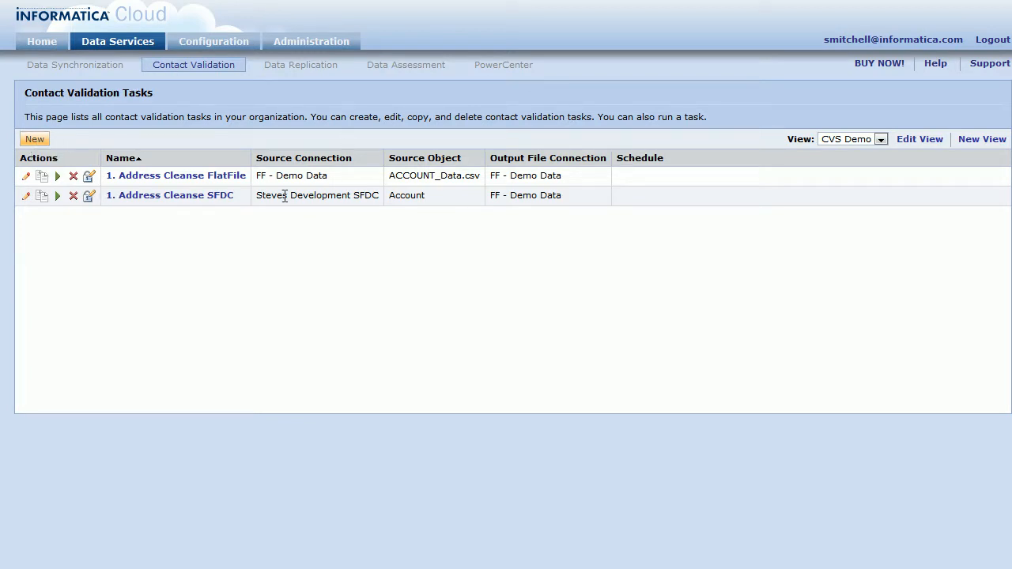
left_click_drag(255, 175, 332, 175)
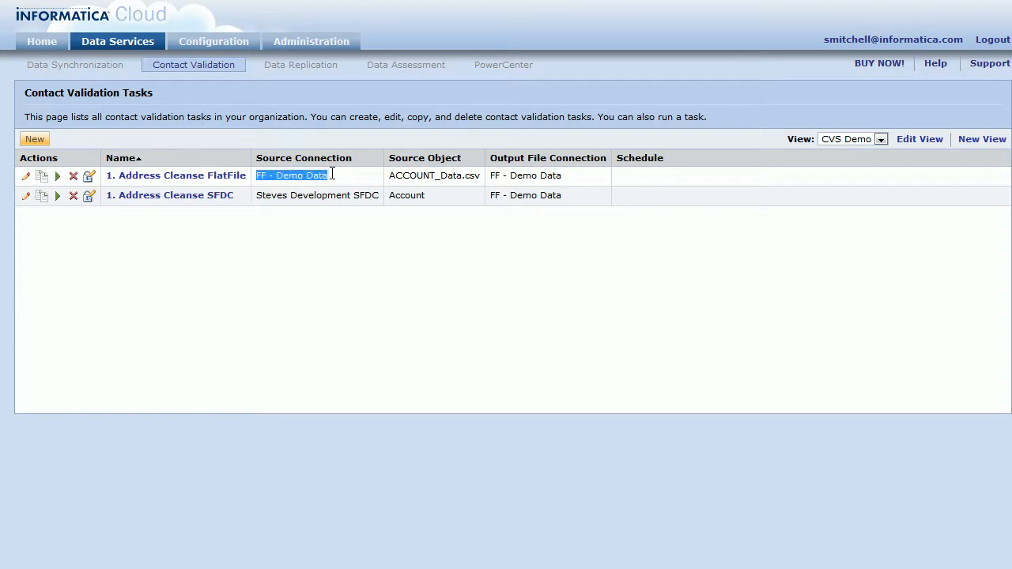
left_click(320, 176)
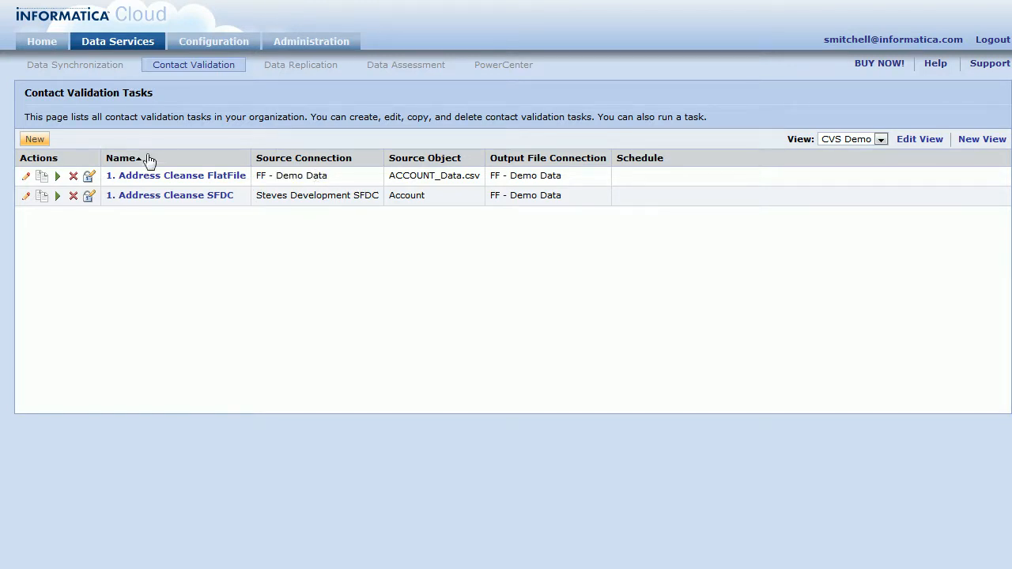
left_click(25, 175)
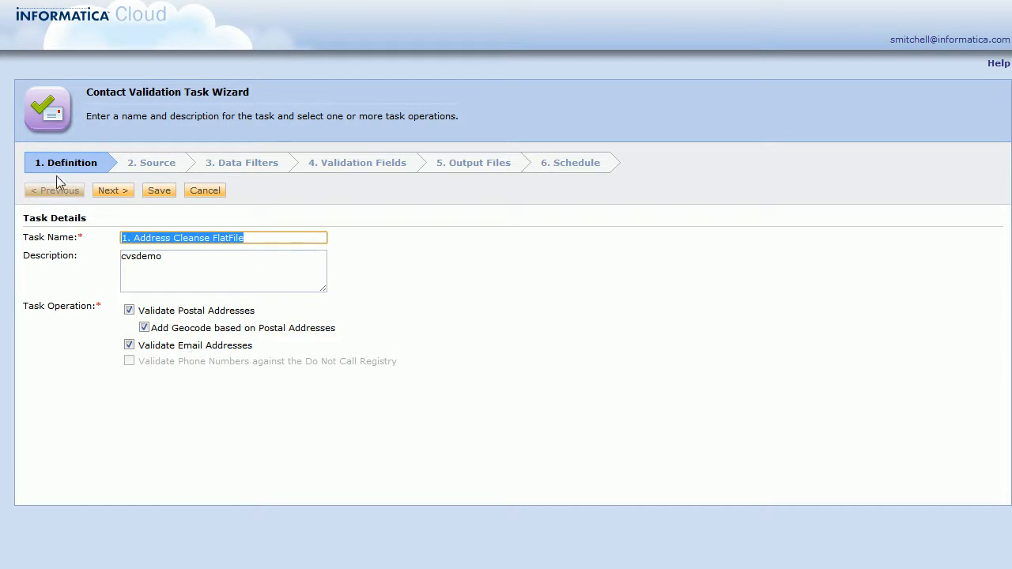
Advance to the task's source settings and look through the available source connections, keeping FF - Demo Data.
left_click(105, 193)
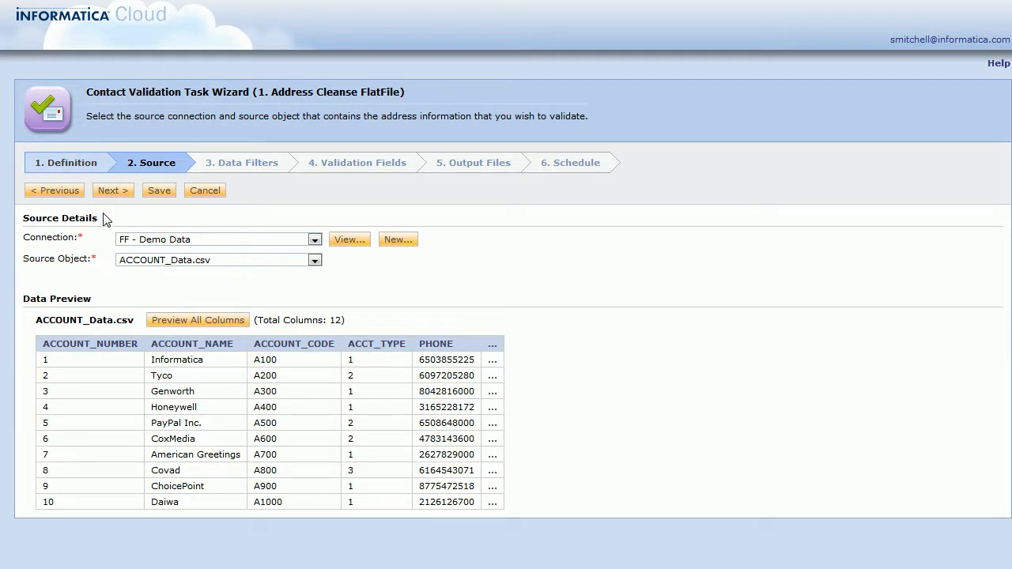
left_click(315, 241)
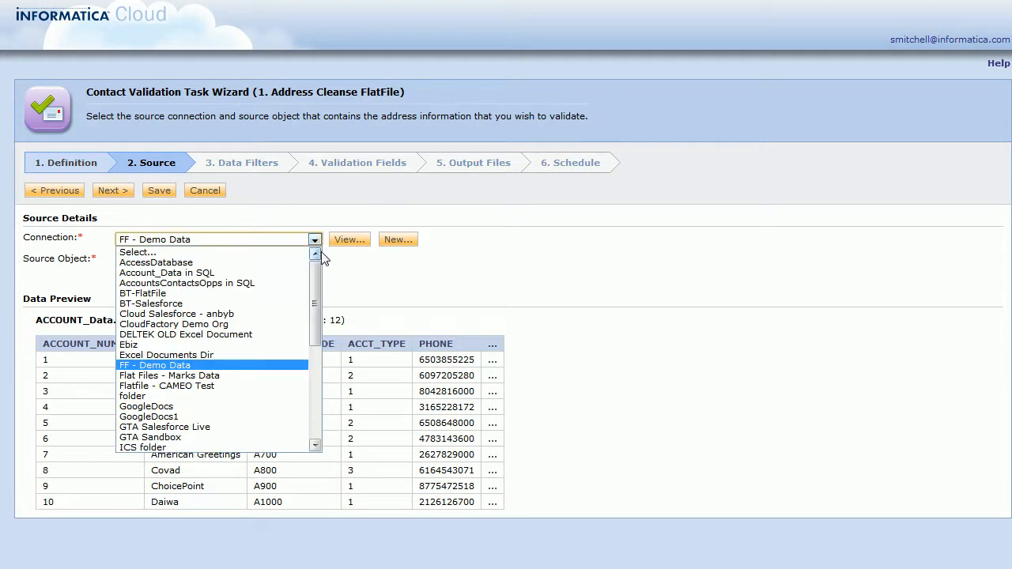
left_click_drag(316, 271, 316, 324)
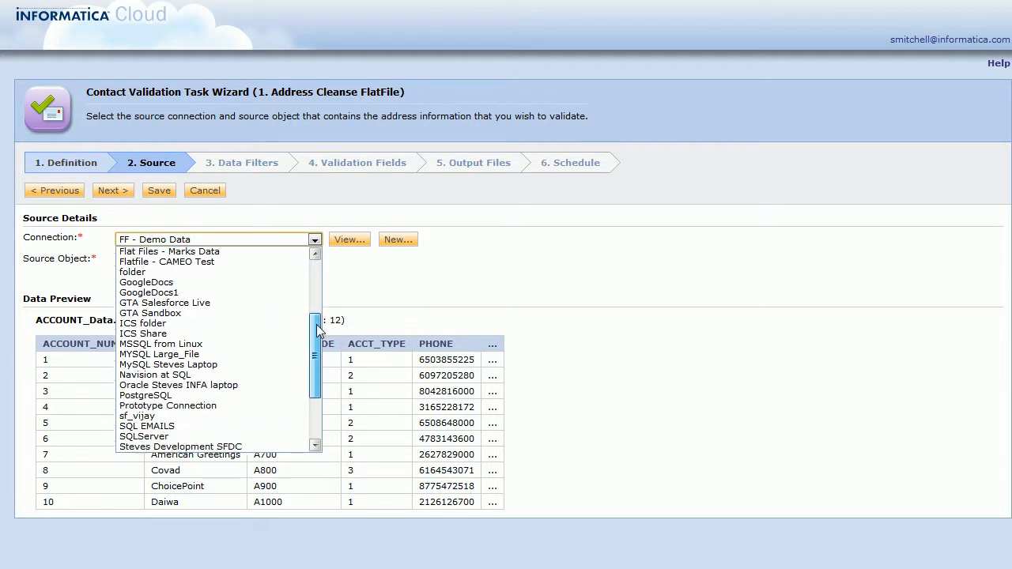
left_click(380, 298)
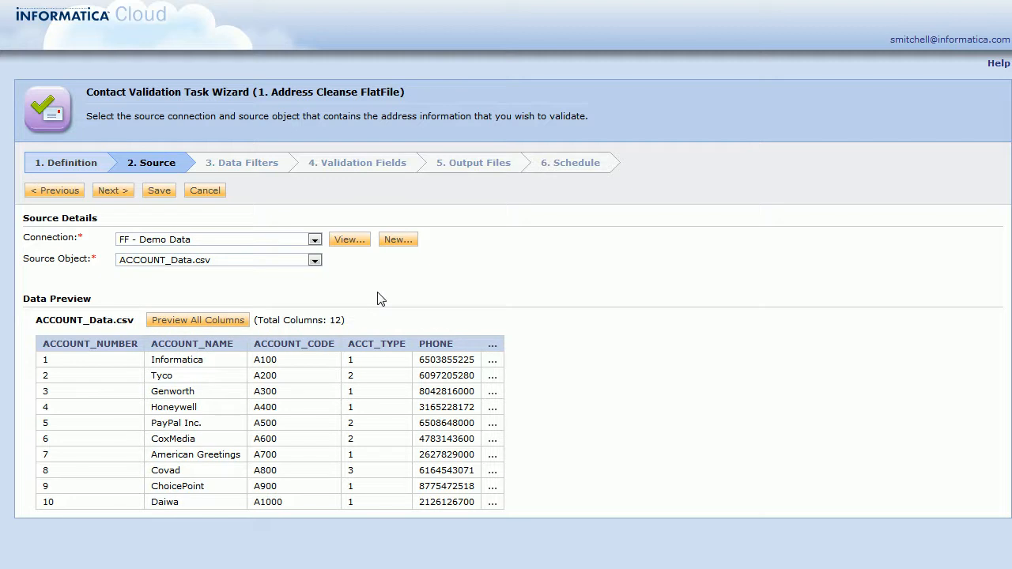
View the details of the FF - Demo Data connection and examine the header and account rows in ACCOUNT_Data.csv.
left_click(343, 243)
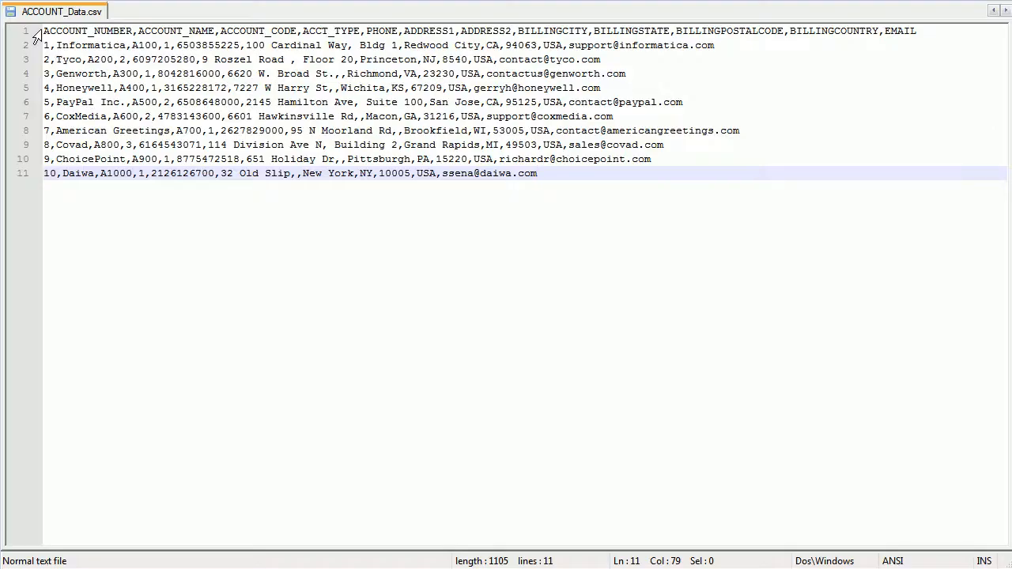
left_click_drag(45, 32, 45, 46)
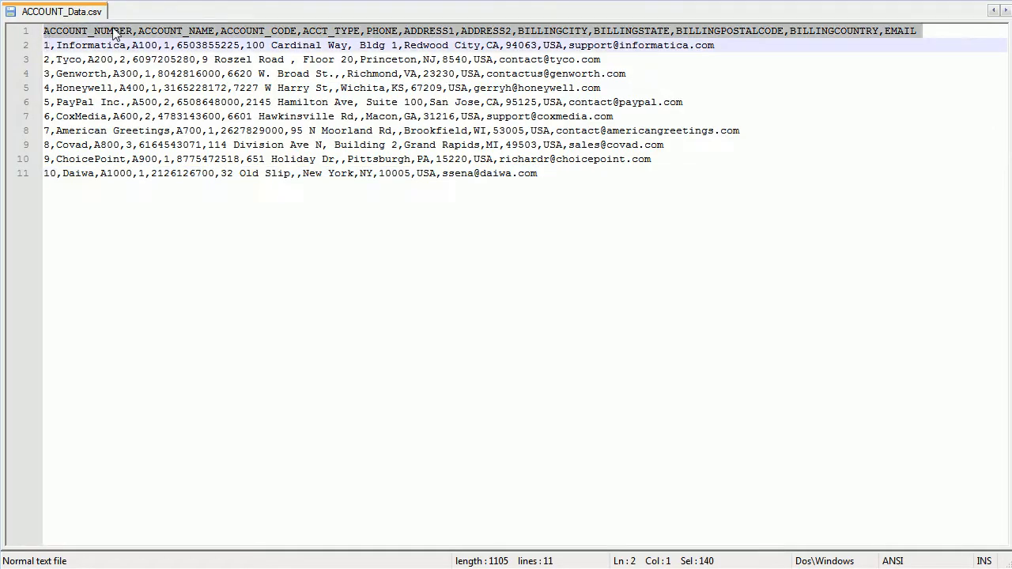
left_click(823, 46)
left_click_drag(45, 46, 538, 175)
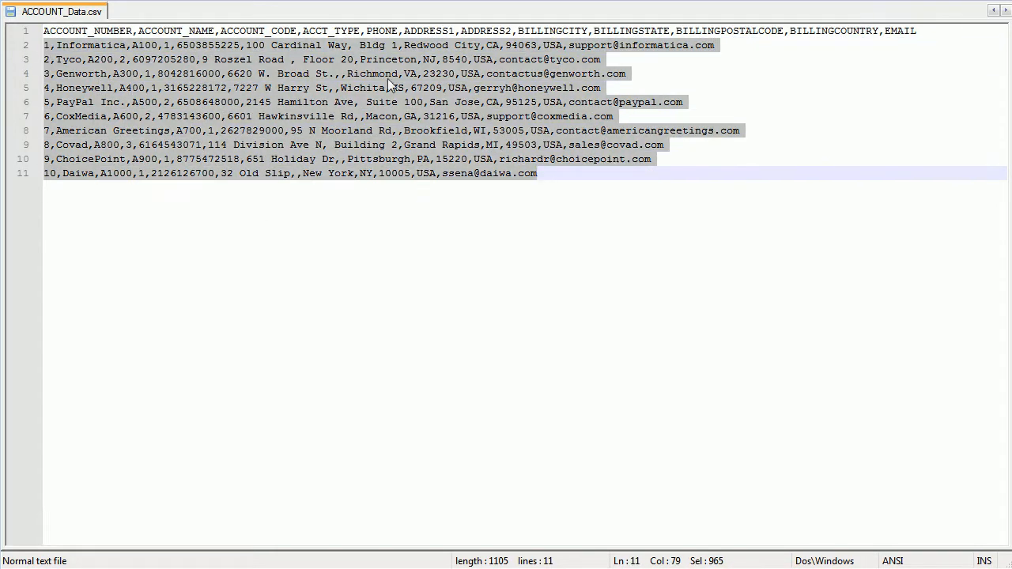
left_click(397, 74)
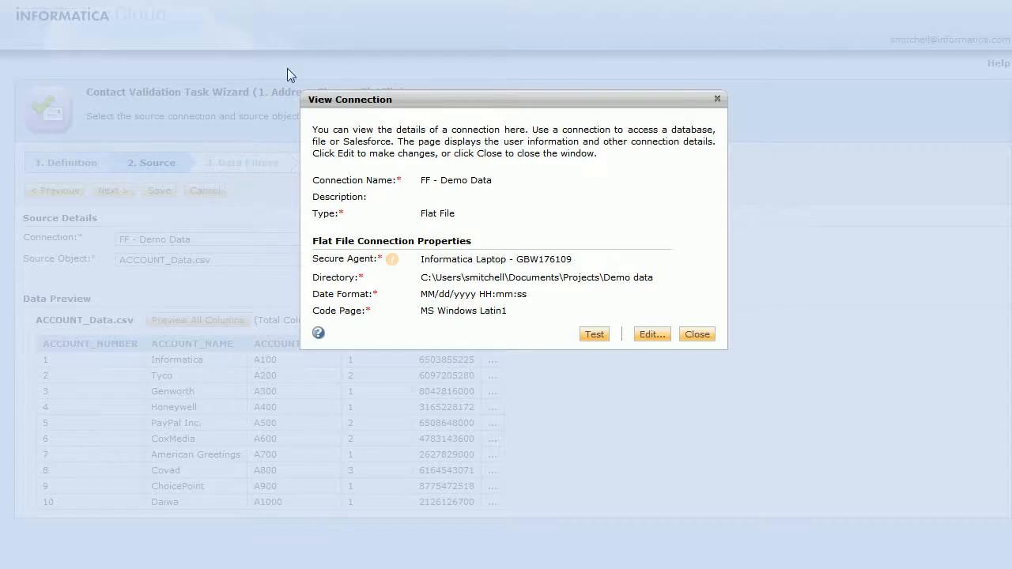
left_click(696, 334)
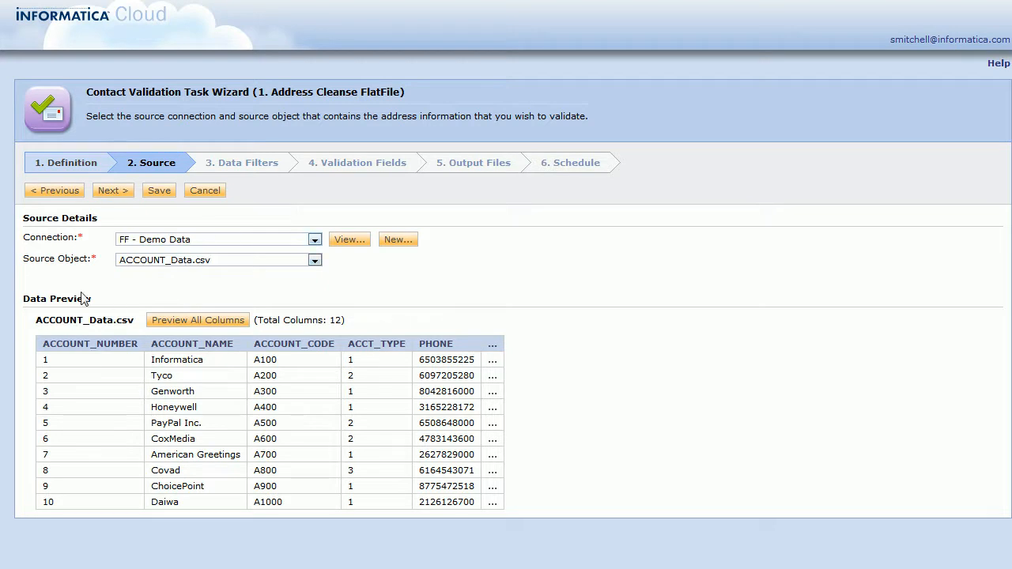
Proceed past the data filters to the validation fields and clear all five postal address mappings and the email mapping.
left_click(114, 194)
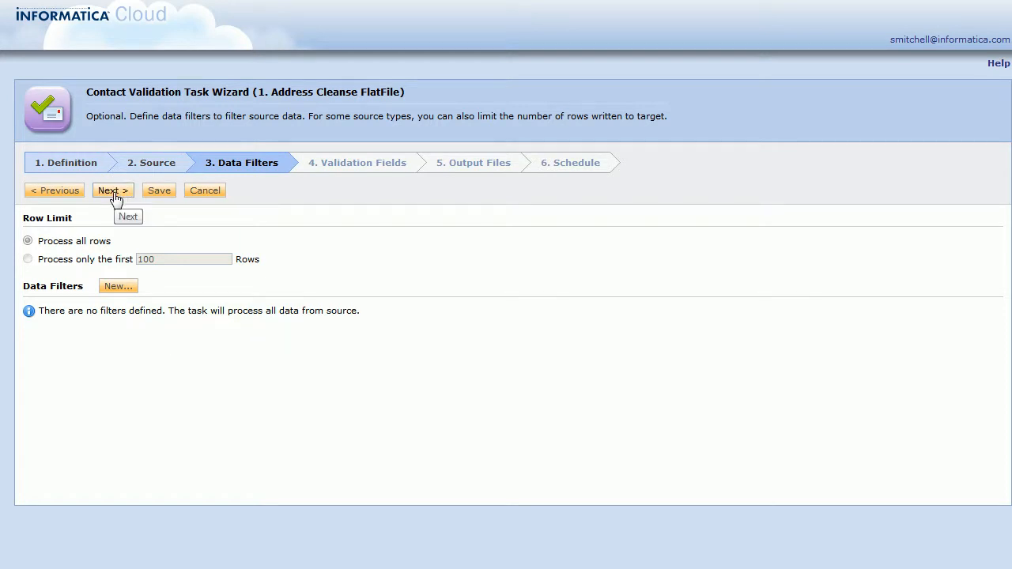
left_click(113, 192)
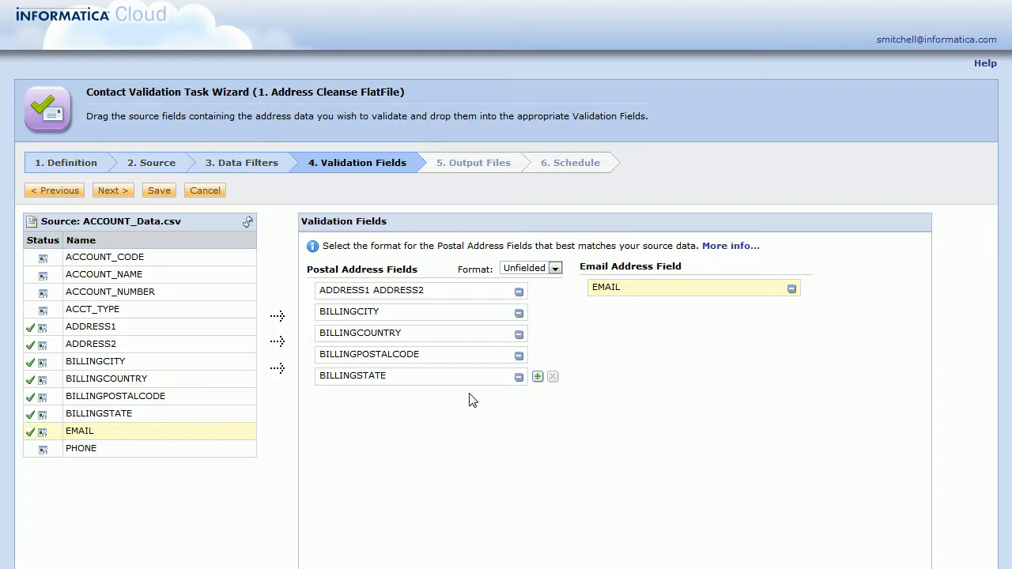
left_click(518, 293)
left_click(519, 313)
left_click(518, 333)
left_click(518, 354)
left_click(519, 375)
left_click(791, 289)
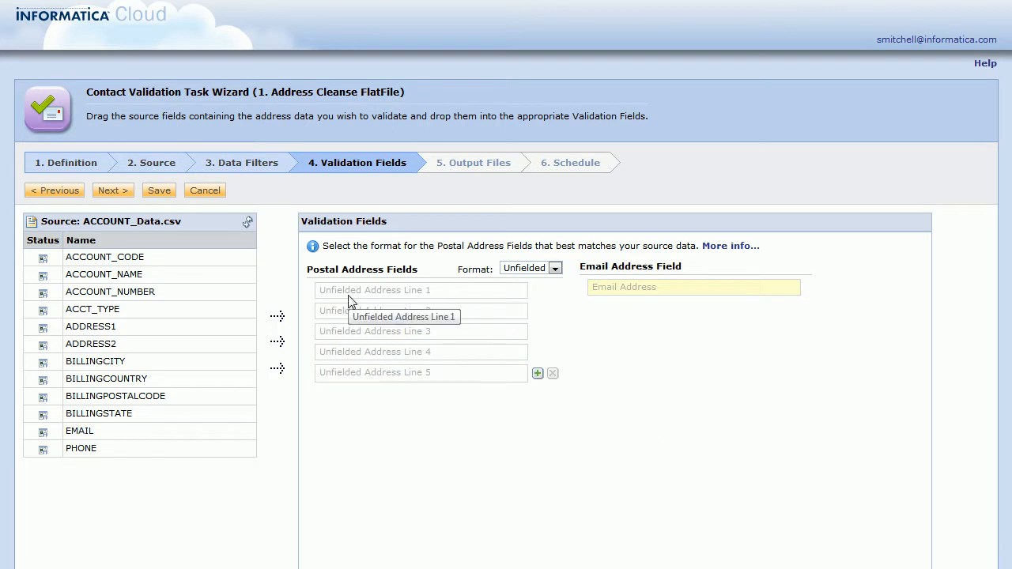
Map ADDRESS1 and ADDRESS2 to address line 1, BILLINGCITY, BILLINGCOUNTRY, BILLINGPOSTALCODE and BILLINGSTATE to lines 2–5, and EMAIL to the email field.
left_click_drag(96, 331, 348, 295)
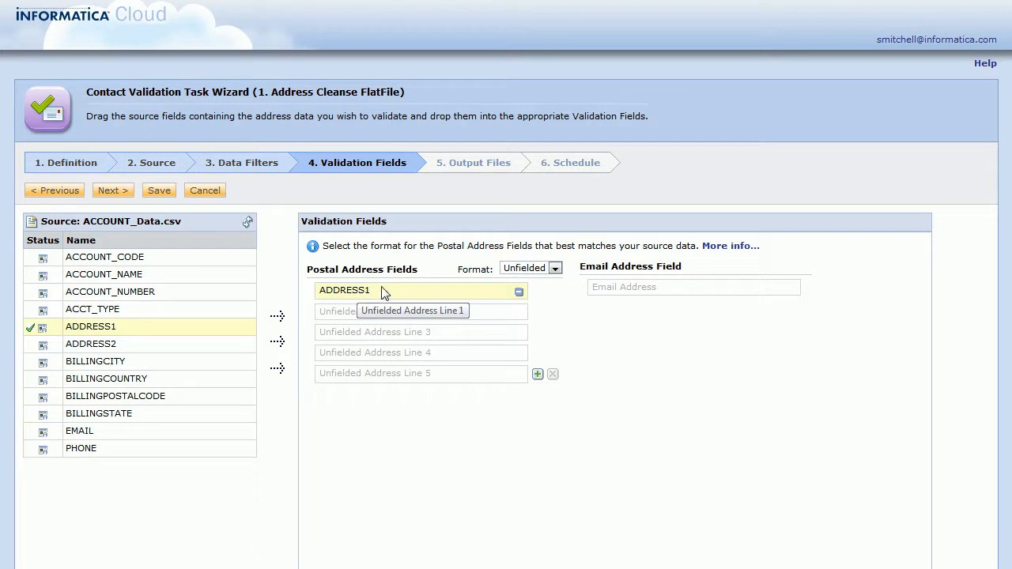
left_click_drag(98, 356, 396, 294)
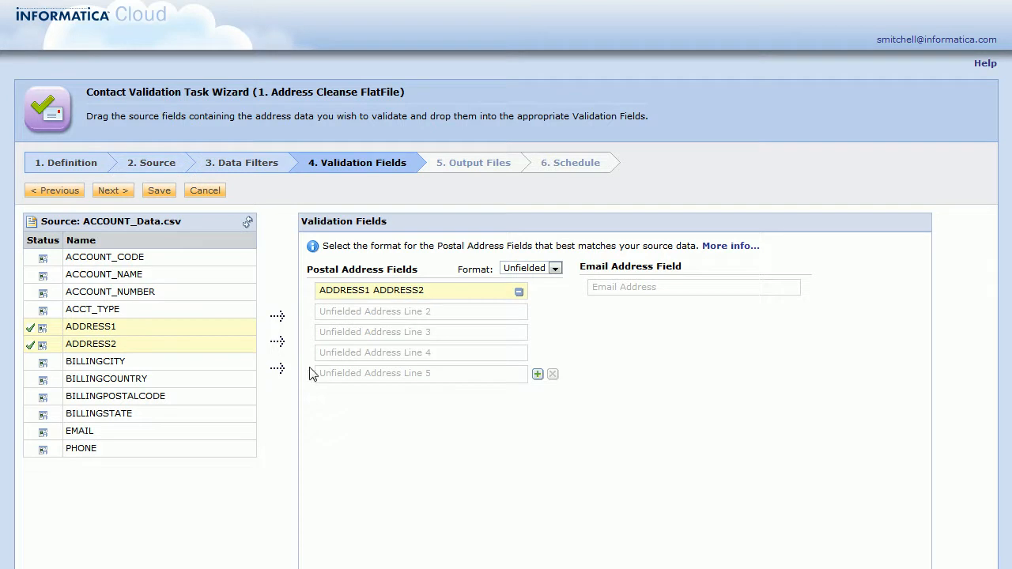
left_click_drag(108, 365, 334, 318)
left_click_drag(134, 381, 346, 339)
left_click_drag(174, 402, 332, 356)
left_click_drag(124, 423, 340, 384)
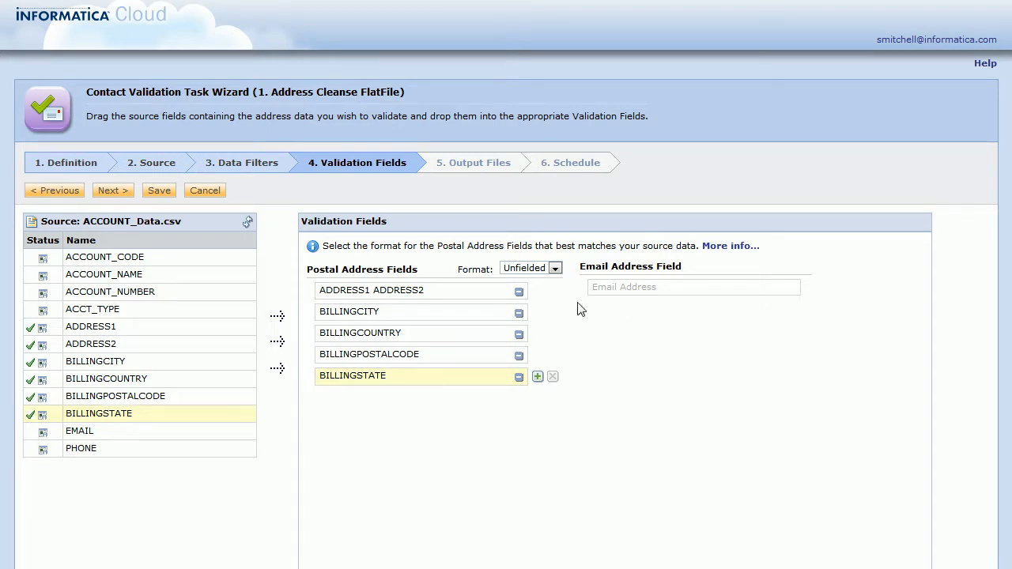
left_click_drag(74, 435, 641, 285)
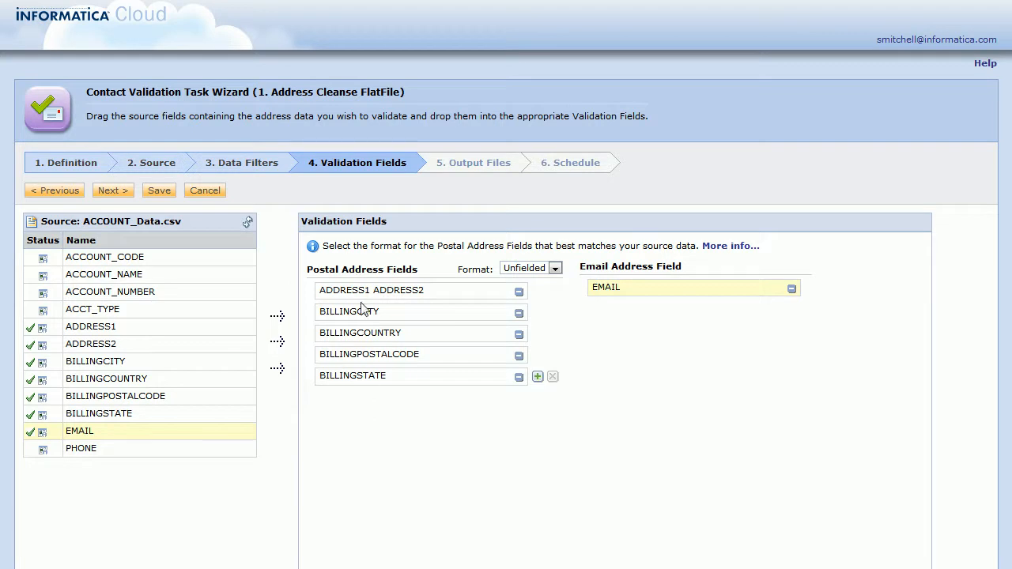
Try the Discrete and Hybrid formats for the postal address fields and return the format to Unfielded.
left_click(543, 269)
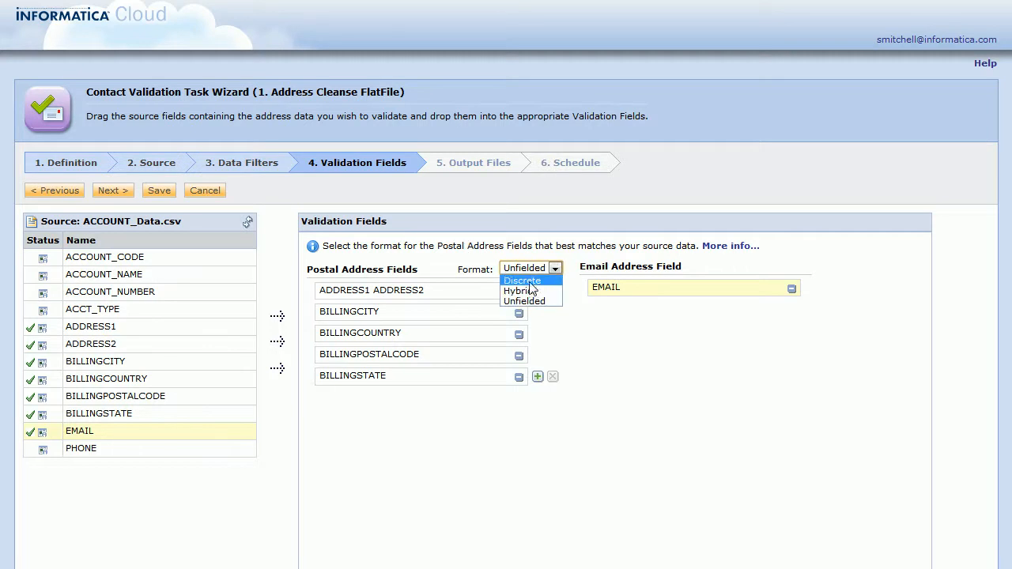
left_click(529, 282)
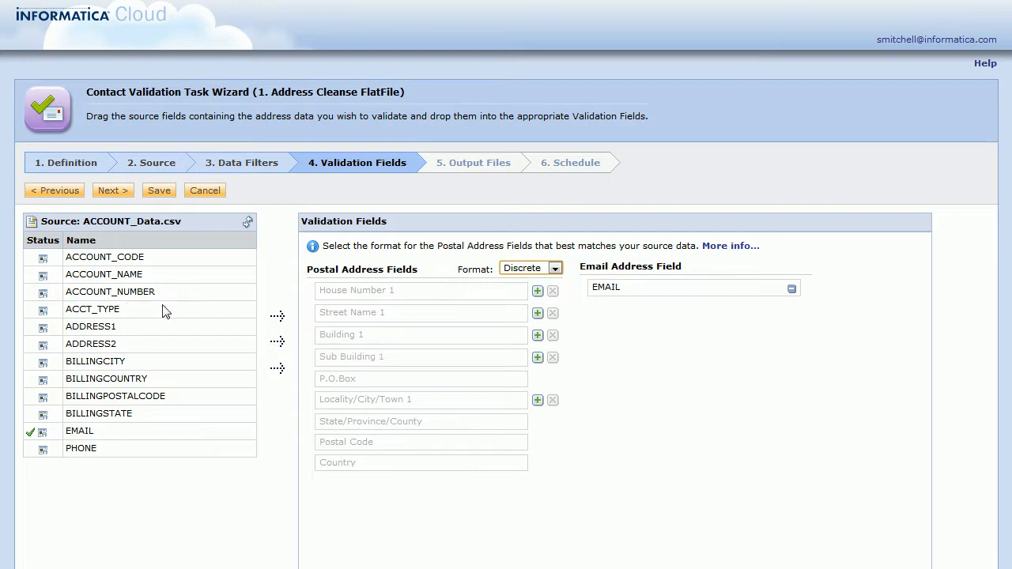
left_click(544, 269)
left_click(528, 291)
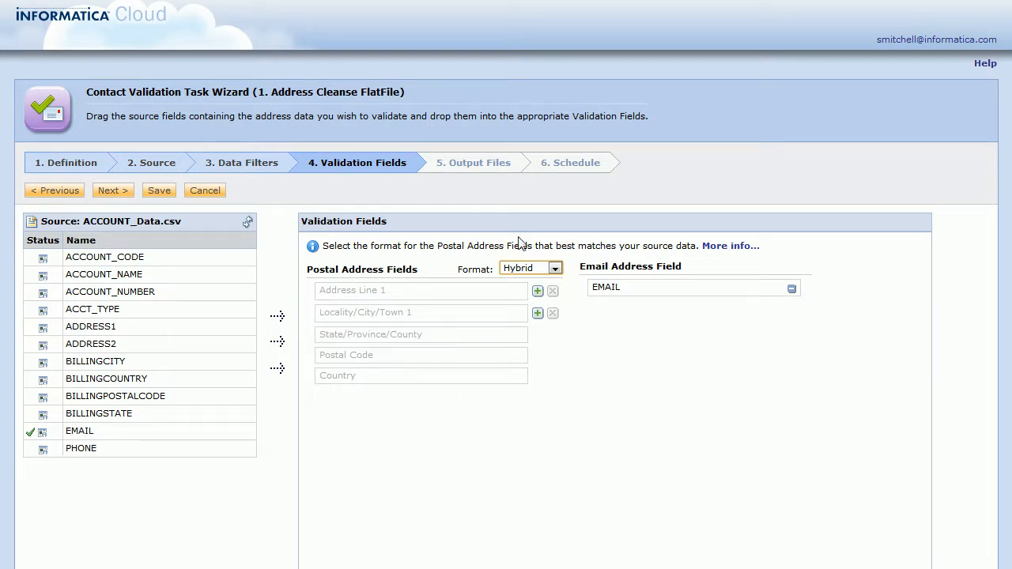
left_click(549, 271)
left_click(551, 302)
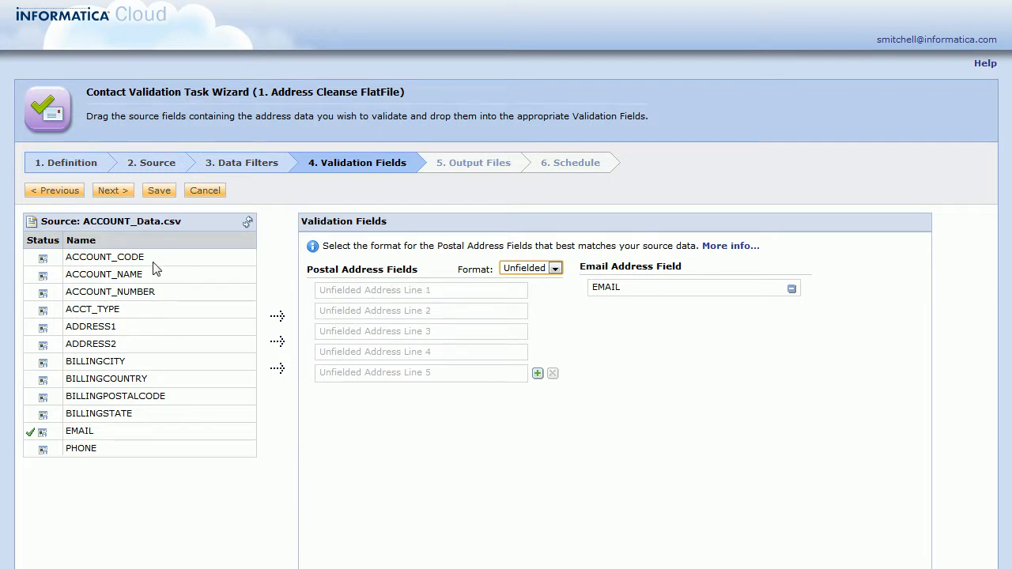
Remap ADDRESS1 and ADDRESS2 to unfielded address line 1, and BILLINGCITY, BILLINGCOUNTRY, BILLINGPOSTALCODE and BILLINGSTATE to lines 2 through 5.
left_click(79, 334)
left_click_drag(79, 333, 330, 293)
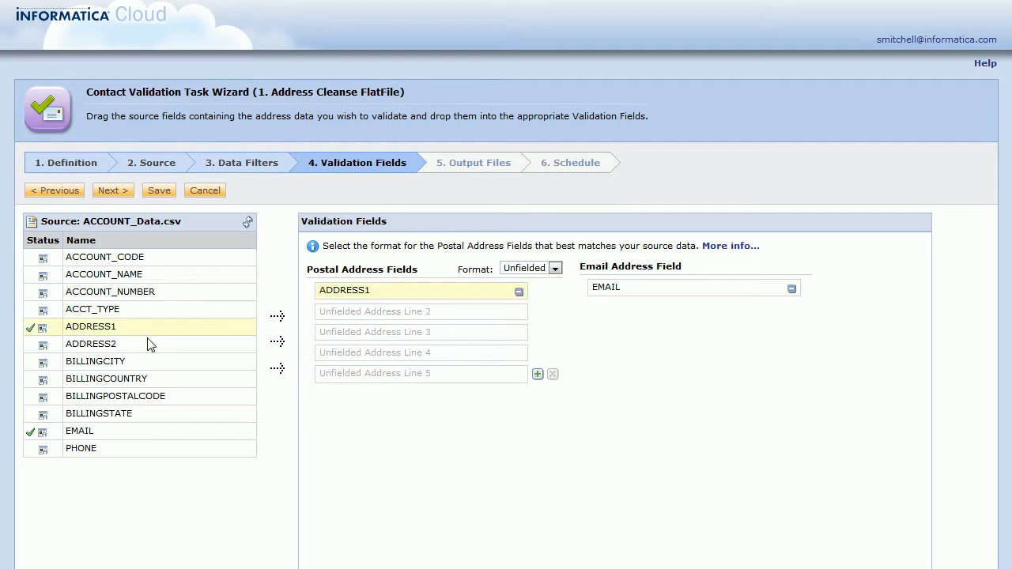
left_click_drag(117, 348, 352, 294)
left_click_drag(118, 362, 372, 316)
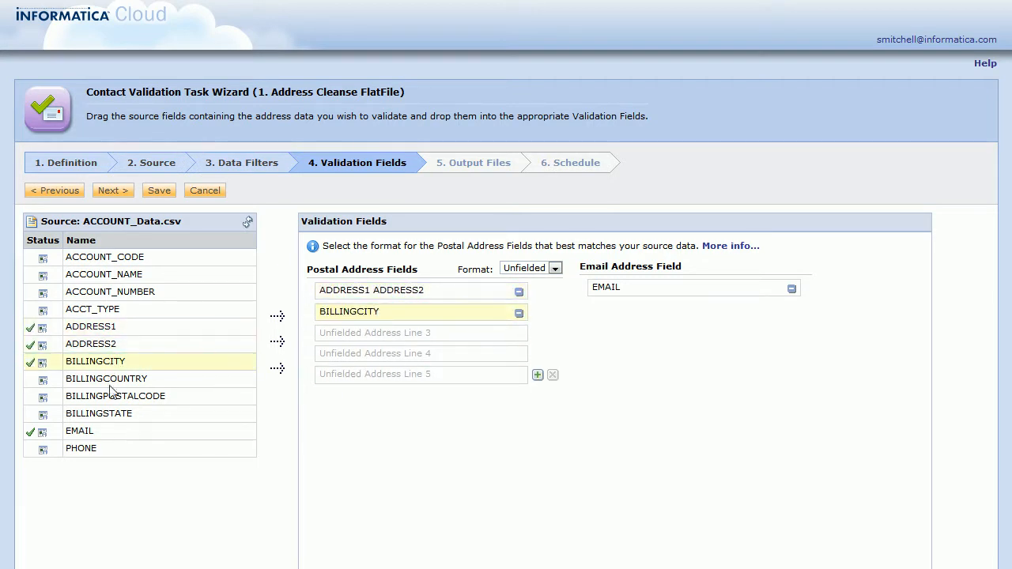
left_click_drag(71, 381, 378, 337)
left_click_drag(154, 399, 360, 353)
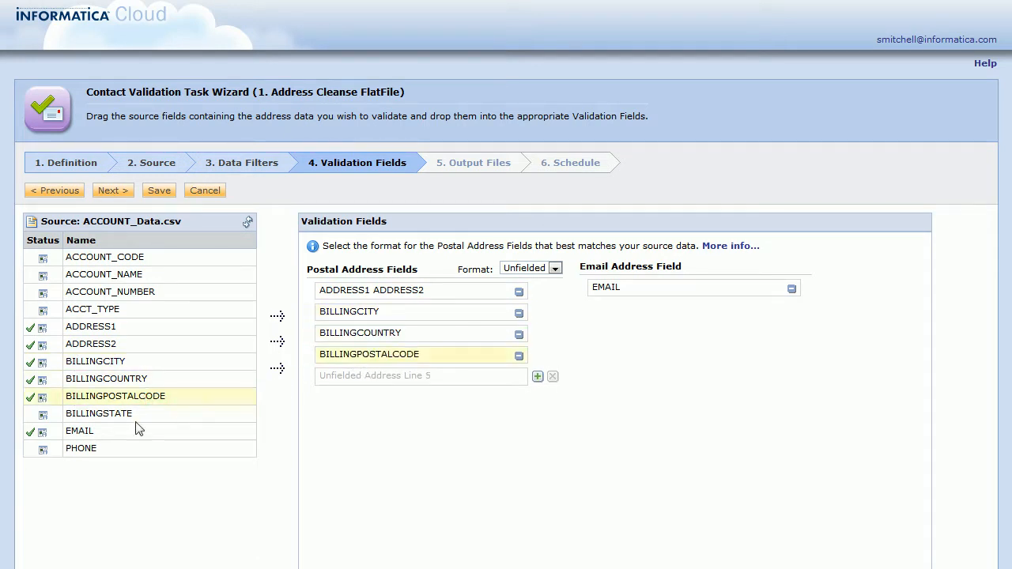
left_click_drag(111, 417, 364, 378)
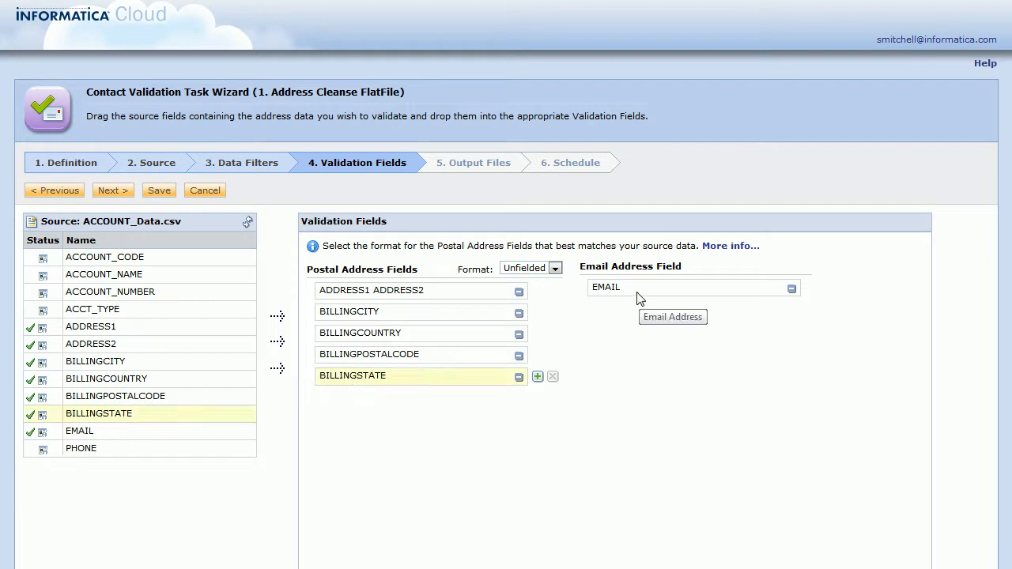
Continue to the output file settings and inspect the output file name and the secondary output file options without keeping the secondary file.
left_click(119, 194)
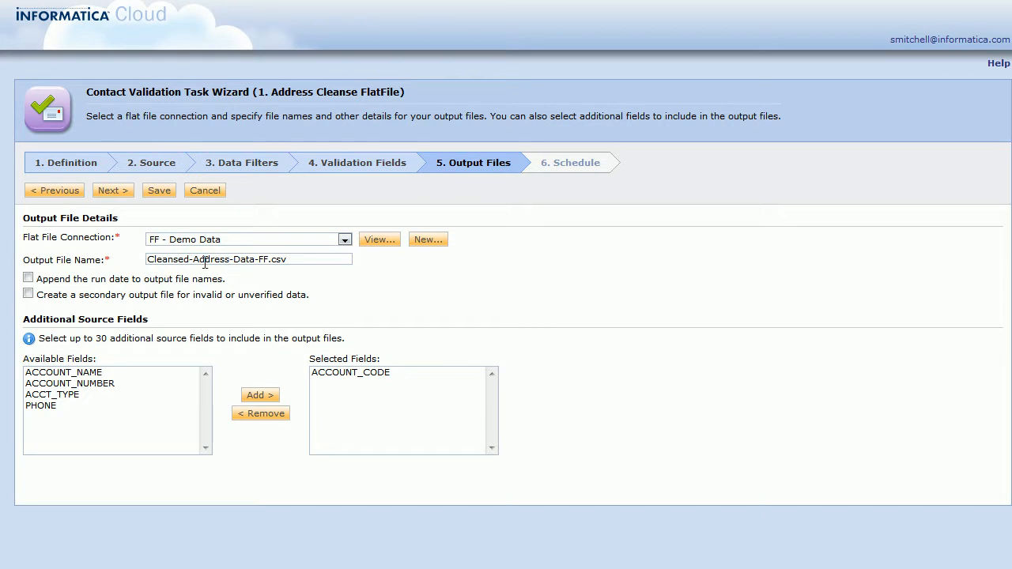
left_click(150, 259)
left_click_drag(150, 260, 292, 260)
left_click(293, 259)
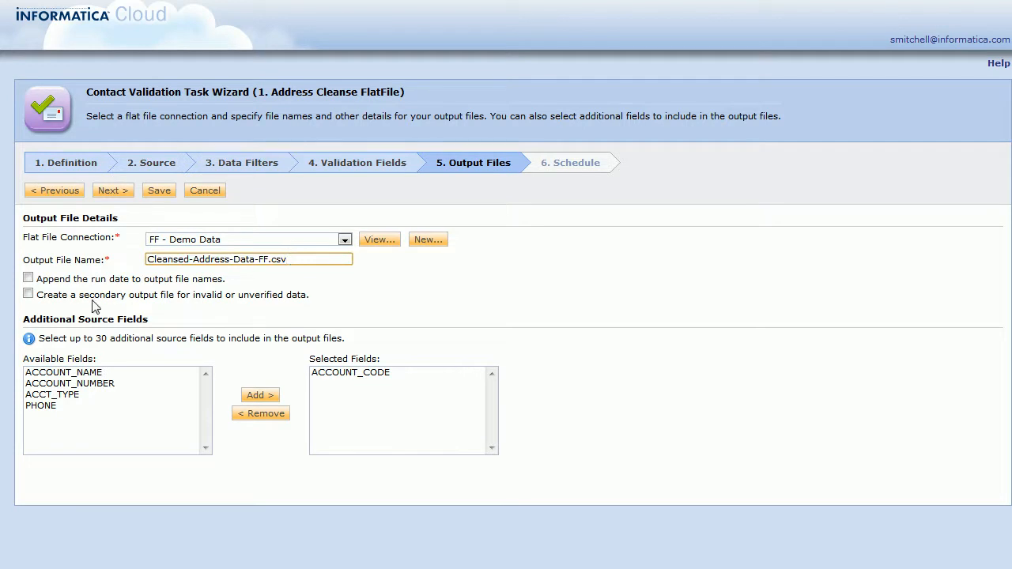
left_click(28, 294)
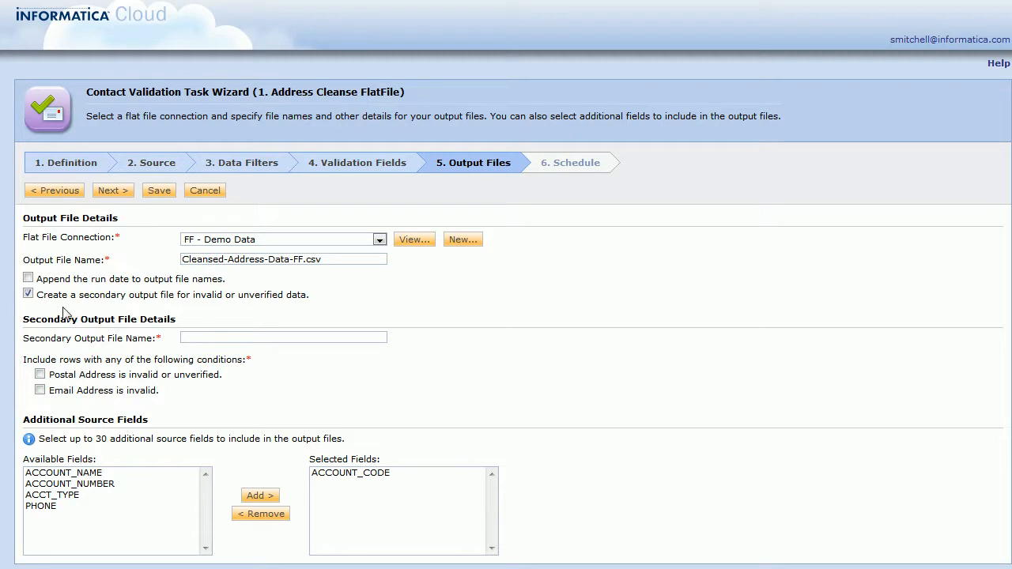
left_click(29, 294)
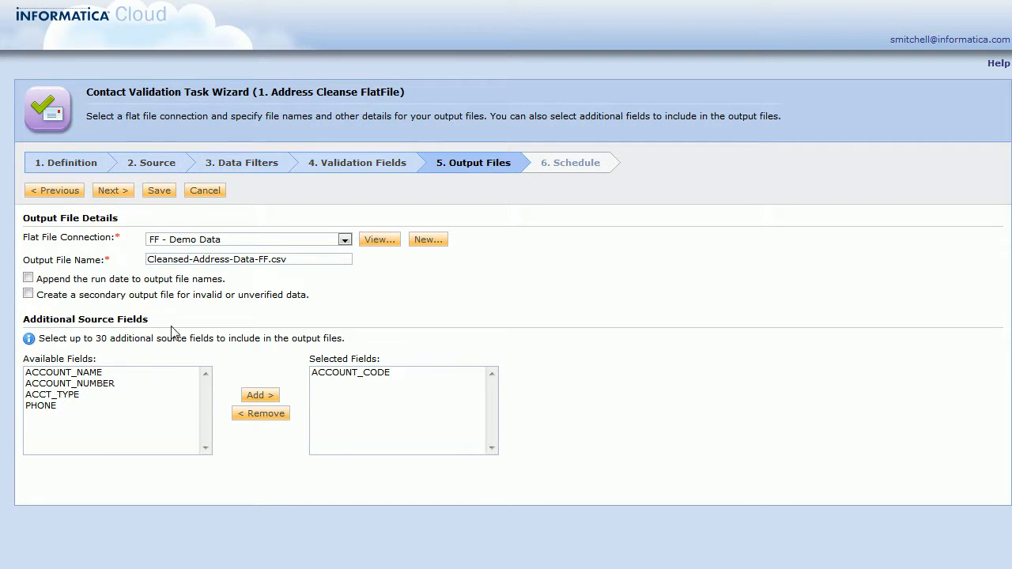
Reorder the additional source fields for the output file so that ACCOUNT_NAME comes first, followed by ACCOUNT_CODE.
left_click(346, 373)
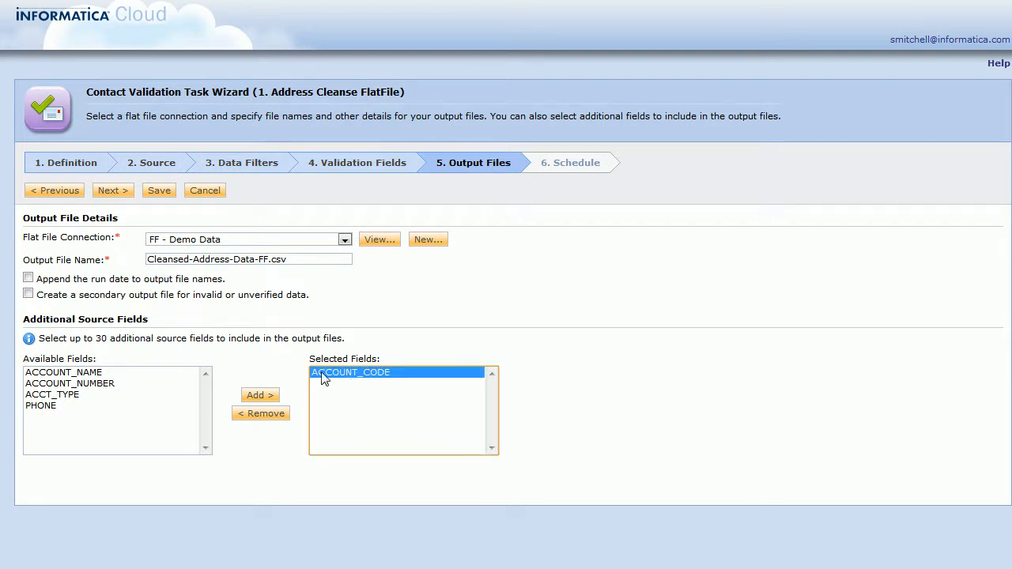
left_click(269, 415)
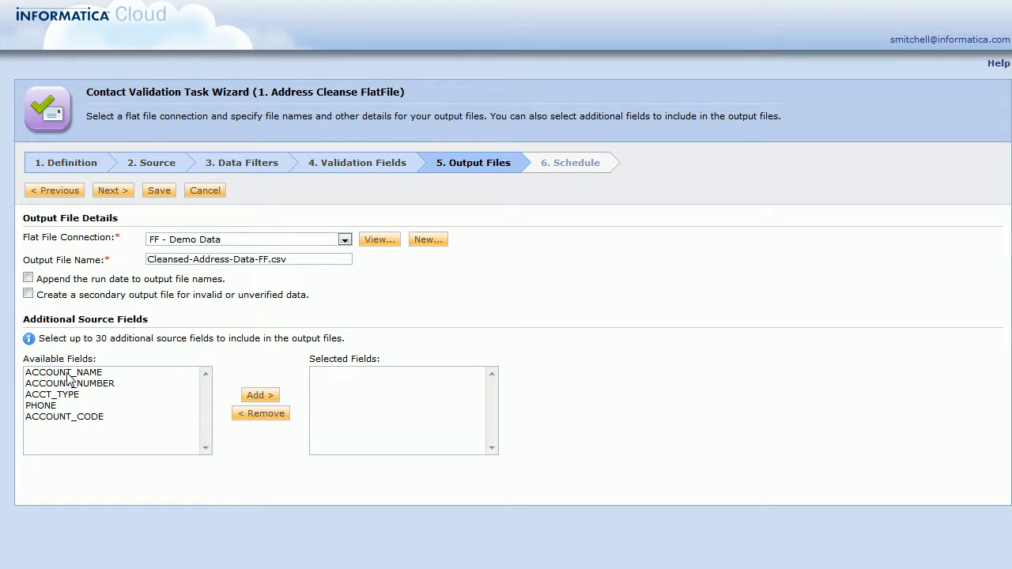
left_click(92, 375)
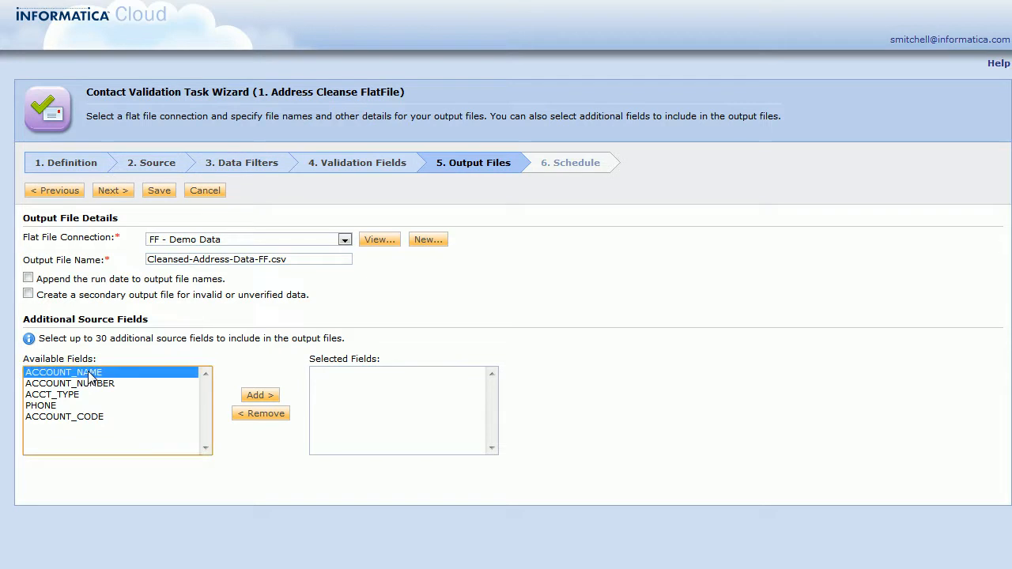
left_click(263, 395)
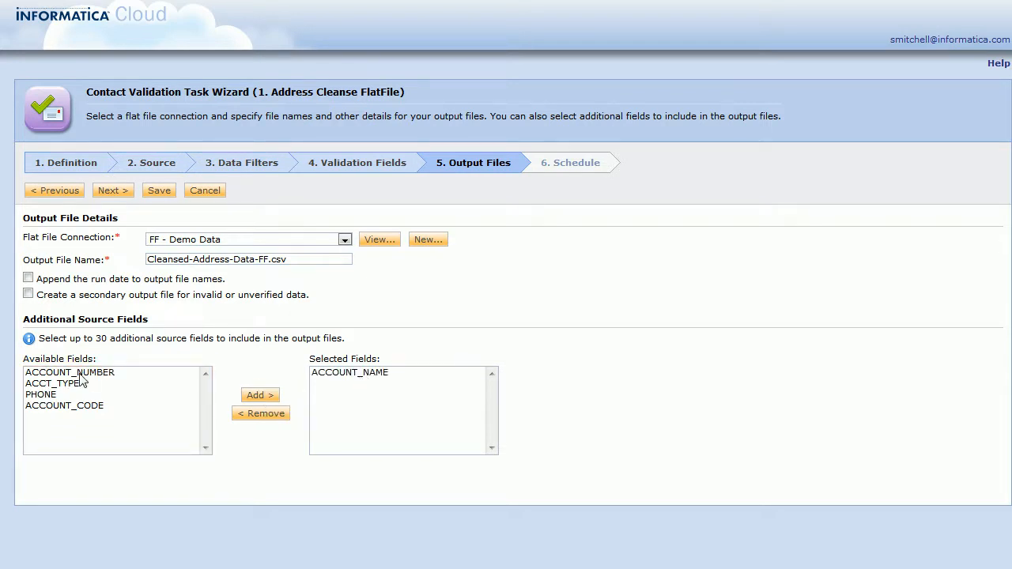
left_click(50, 406)
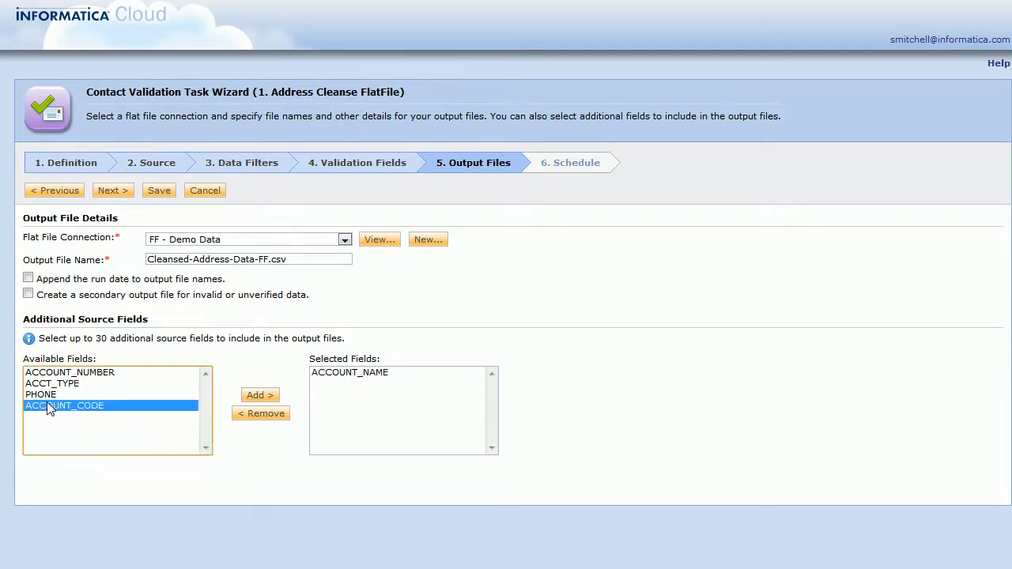
left_click(246, 396)
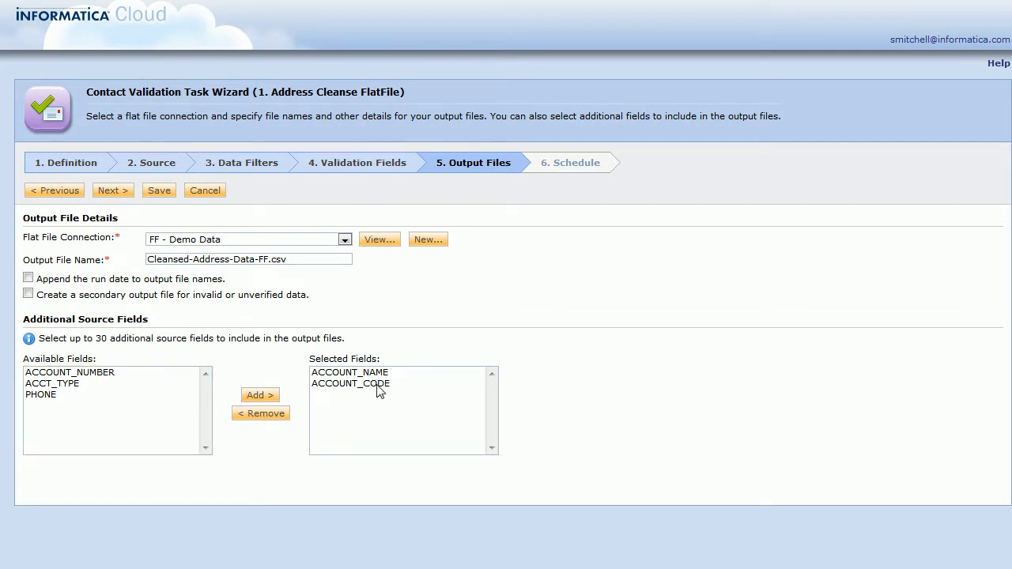
Include ACCOUNT_NUMBER, ACCT_TYPE and PHONE in the output file, continue to the schedule settings and save the contact validation task.
left_click(110, 377)
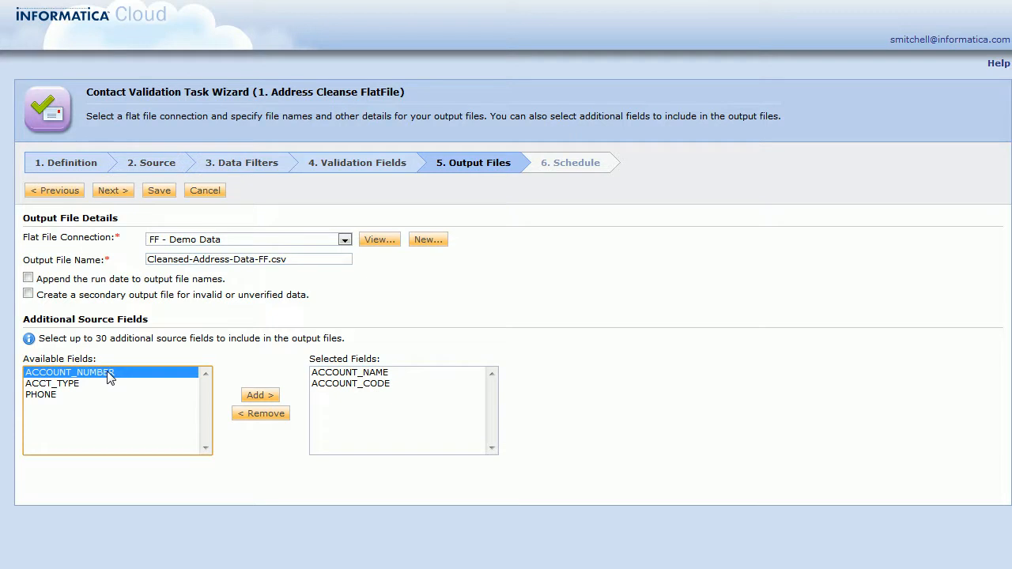
key("shift+Down")
key("shift+Down")
left_click(260, 397)
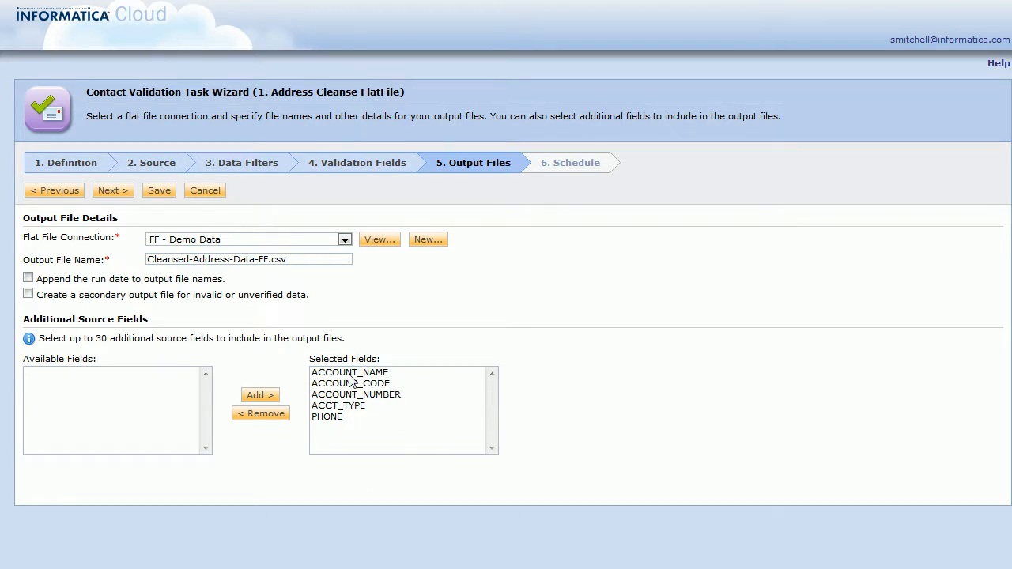
left_click(115, 192)
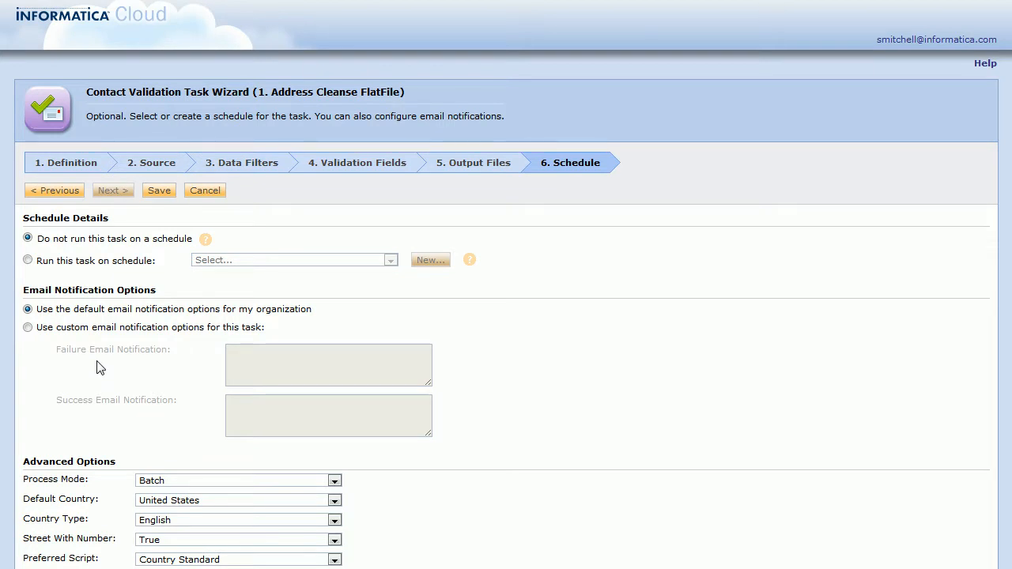
left_click(159, 192)
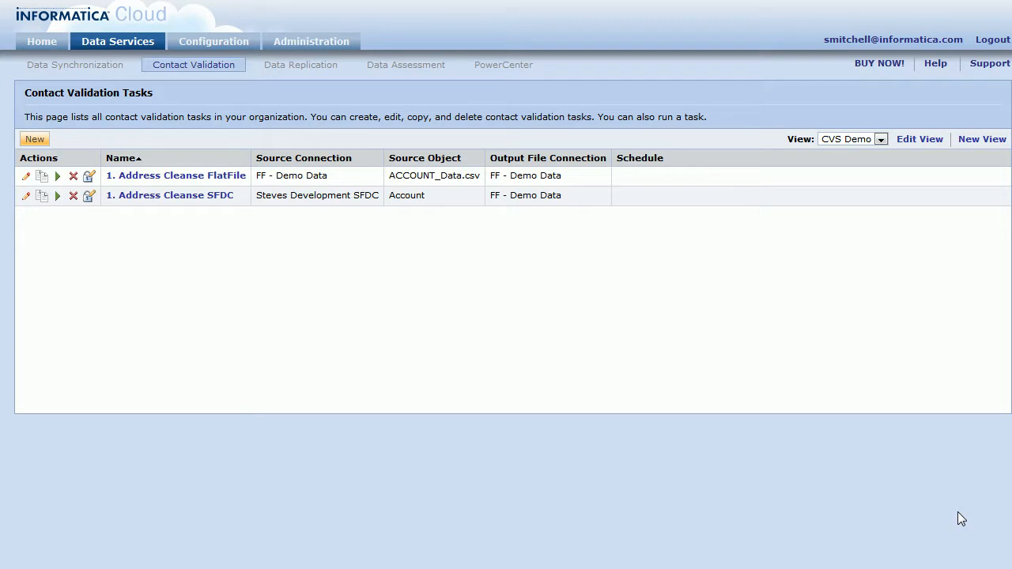
Open the data synchronization task 2. Address Updates - FF and review its definition, source, target and data filters through to the field mapping.
left_click(94, 70)
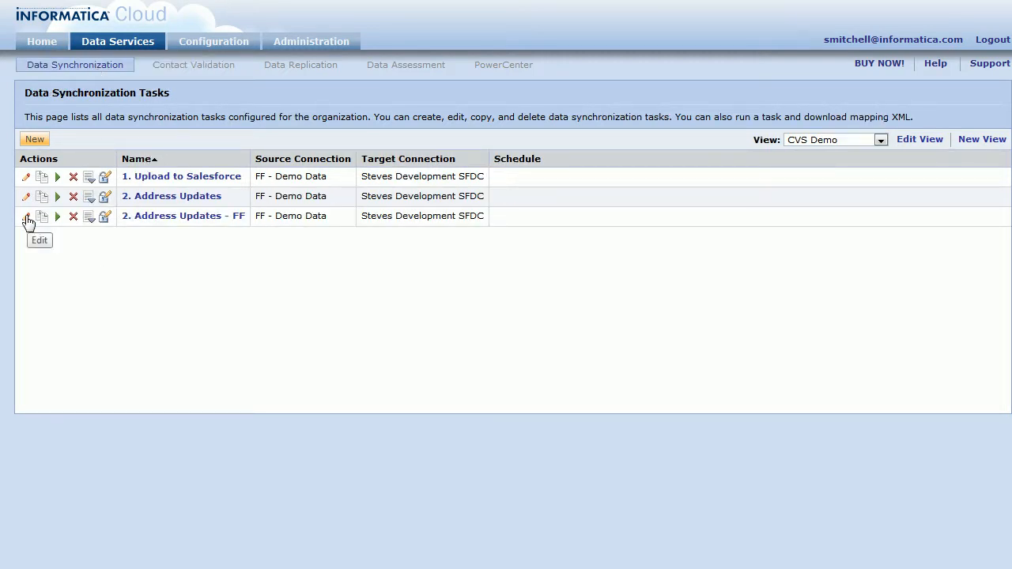
left_click(26, 218)
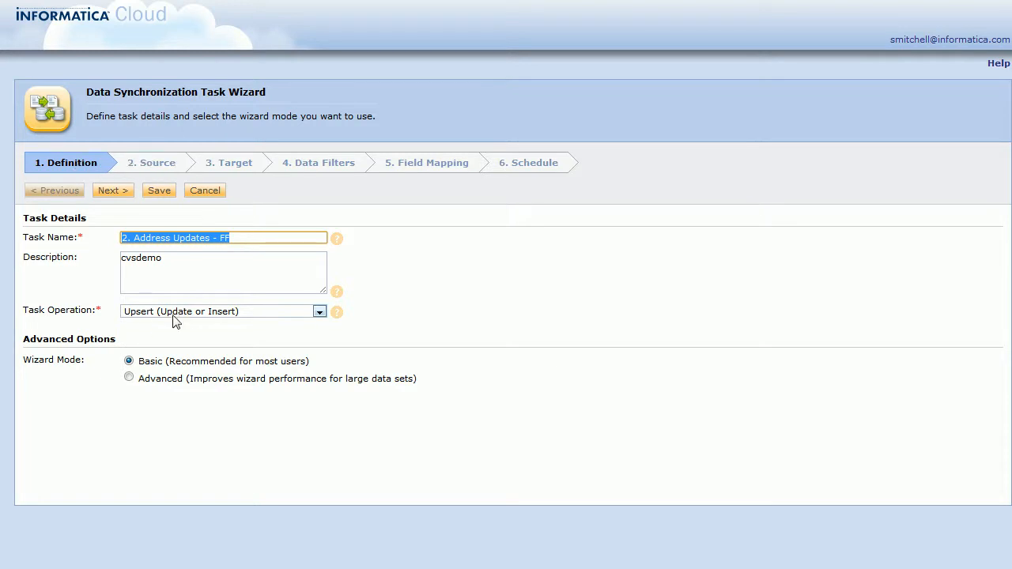
left_click(118, 195)
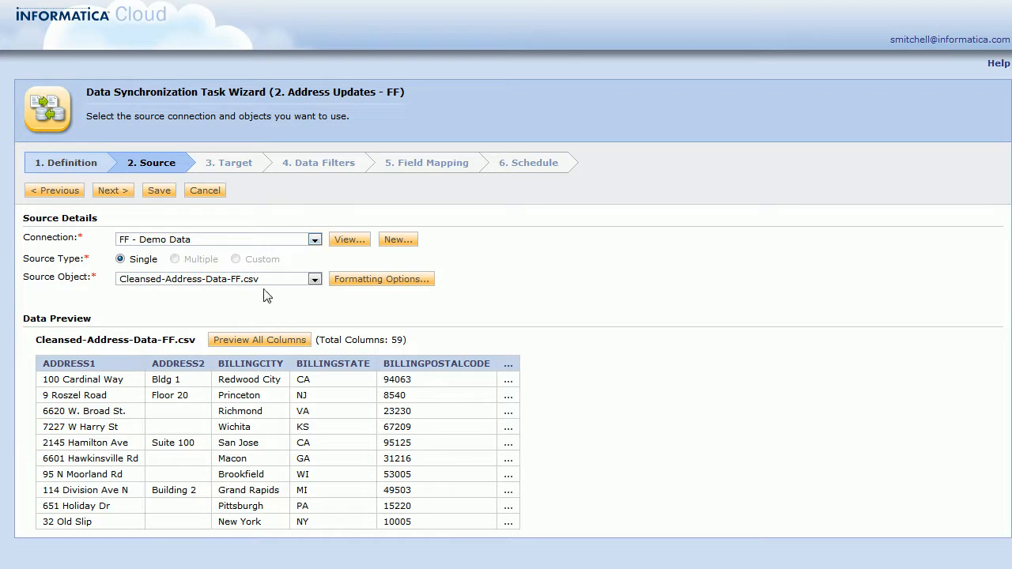
left_click(119, 196)
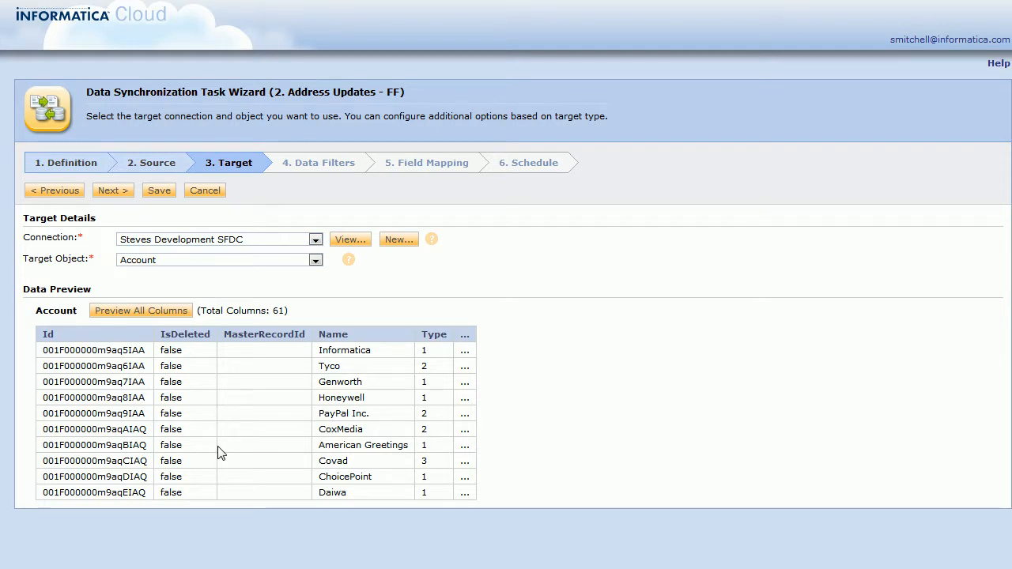
left_click(301, 173)
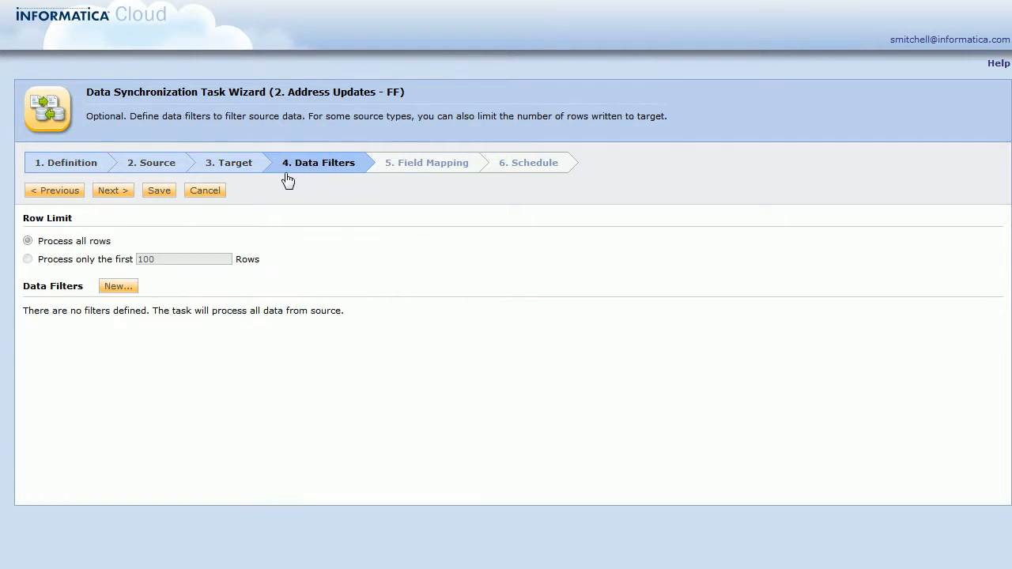
left_click(405, 173)
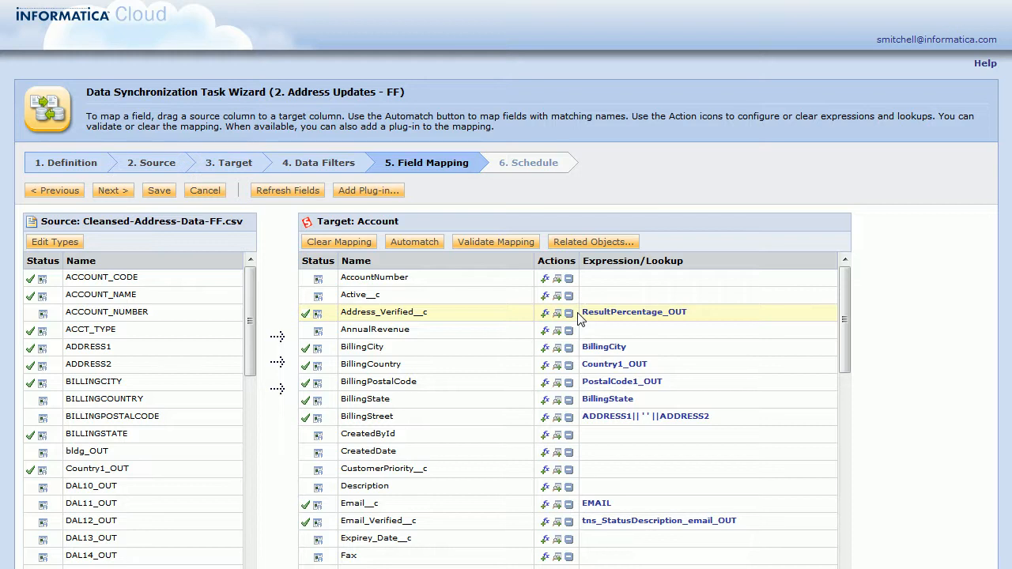
Examine how the cleansed address and email fields map to the Salesforce Account fields, and leave the synchronization task without saving.
left_click(420, 365)
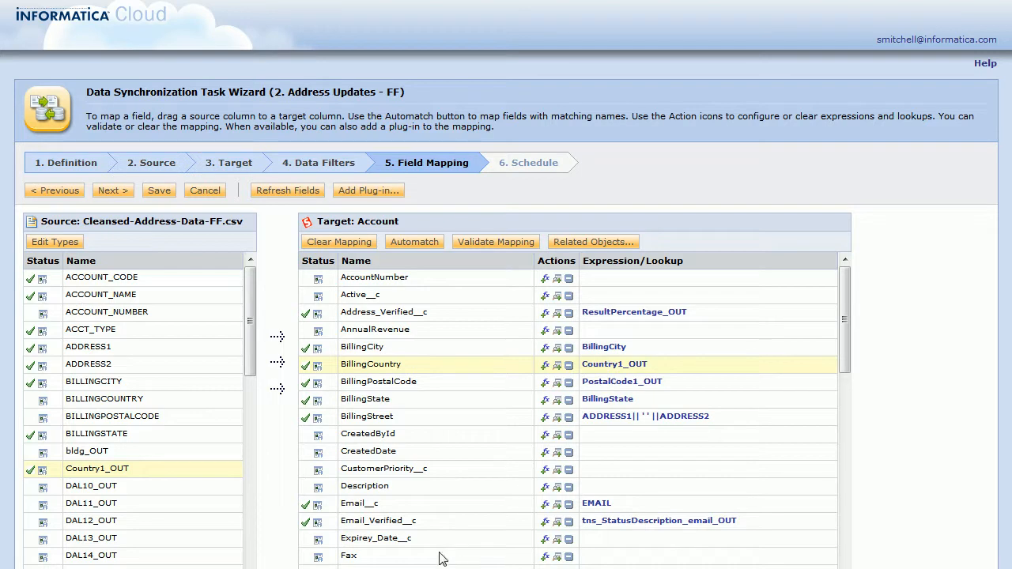
left_click(366, 522)
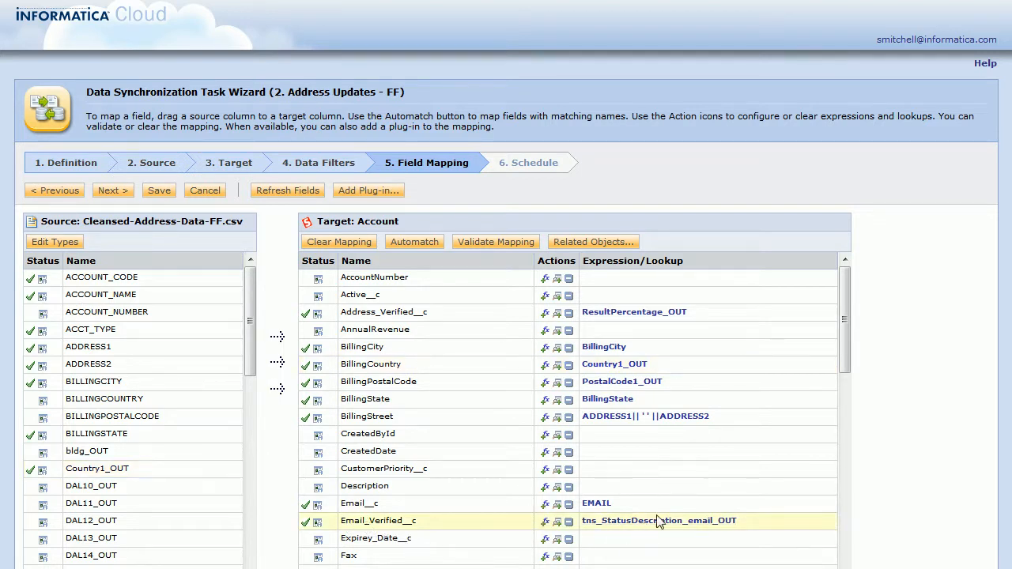
left_click_drag(846, 319, 844, 365)
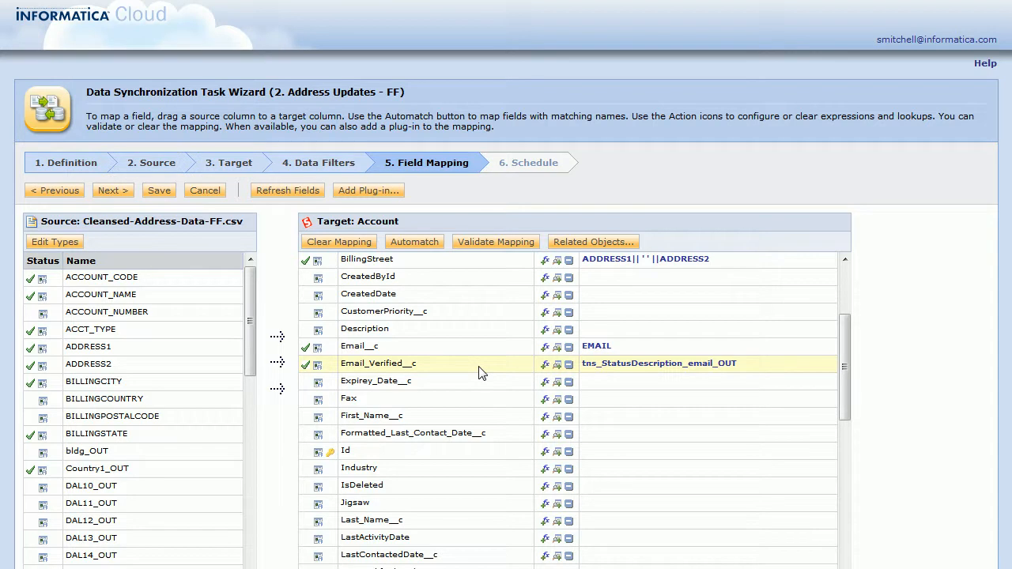
left_click_drag(840, 351, 864, 558)
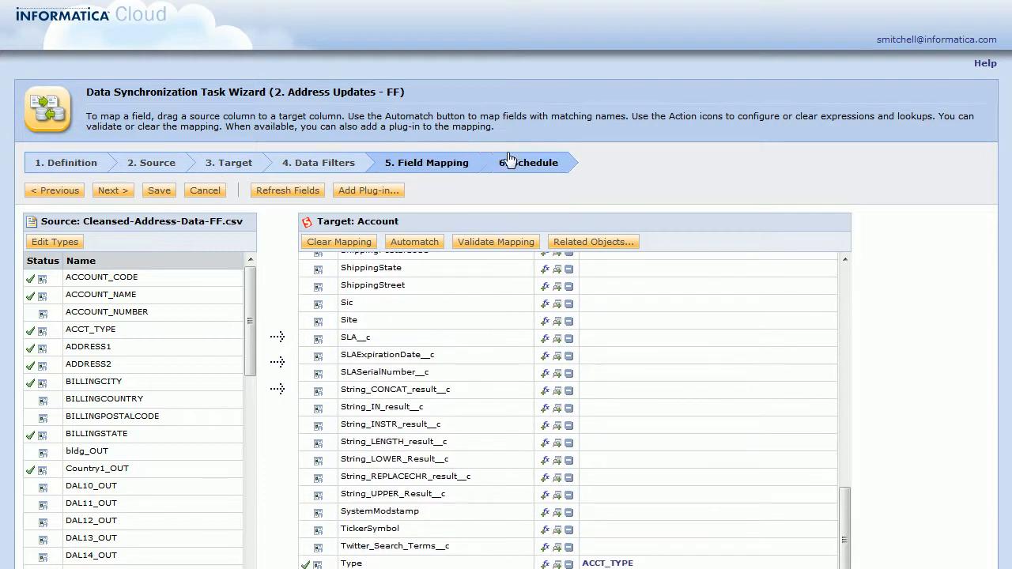
left_click(209, 190)
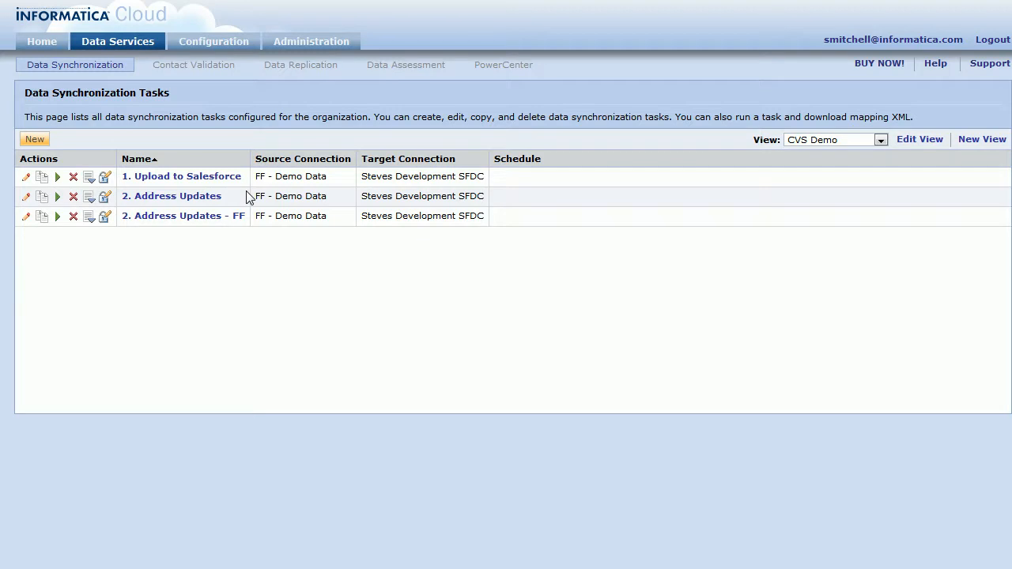
Go to the task flows and open 1. Address Cleanse to SFDC for editing.
left_click(169, 70)
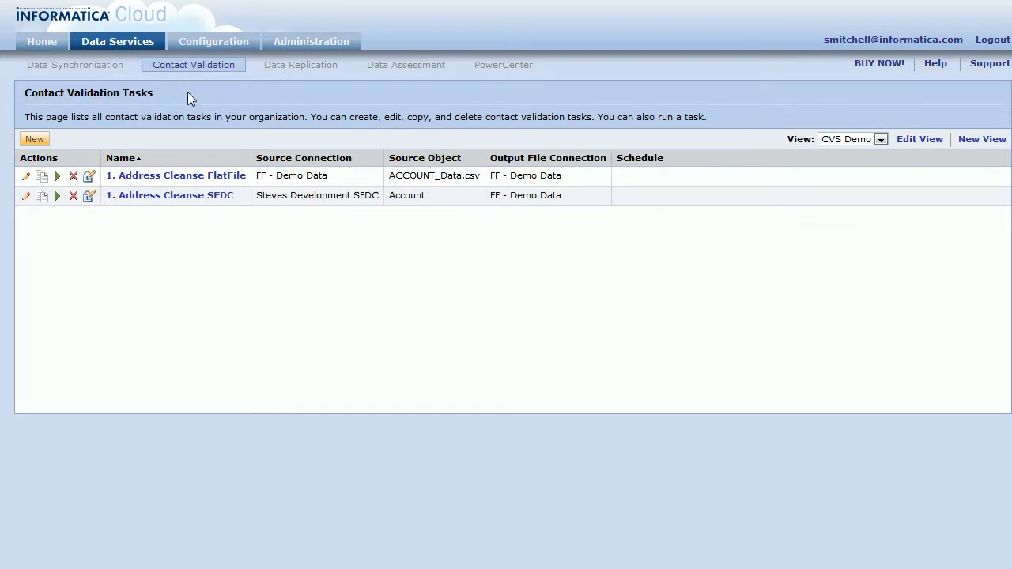
left_click(87, 73)
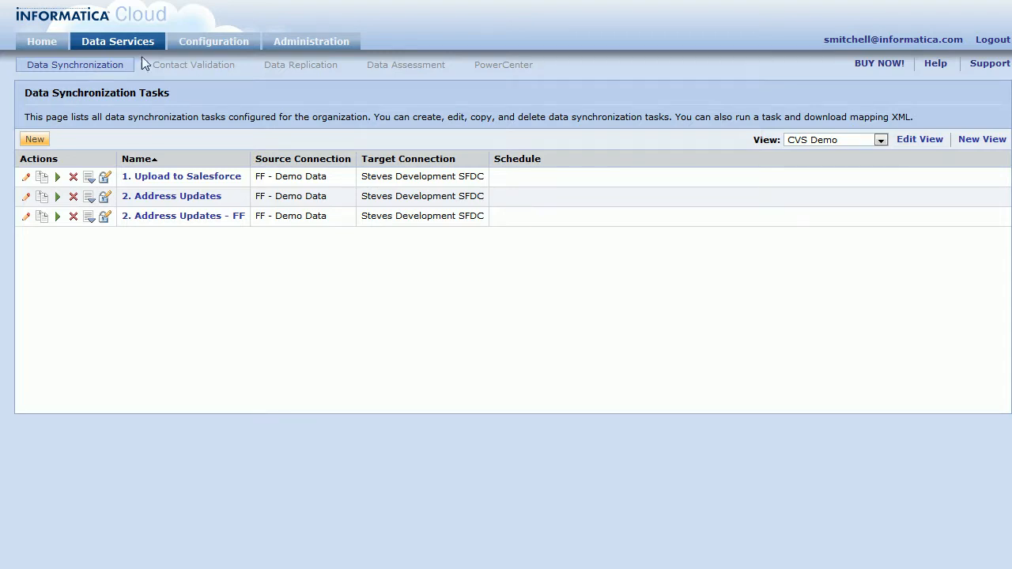
left_click(198, 49)
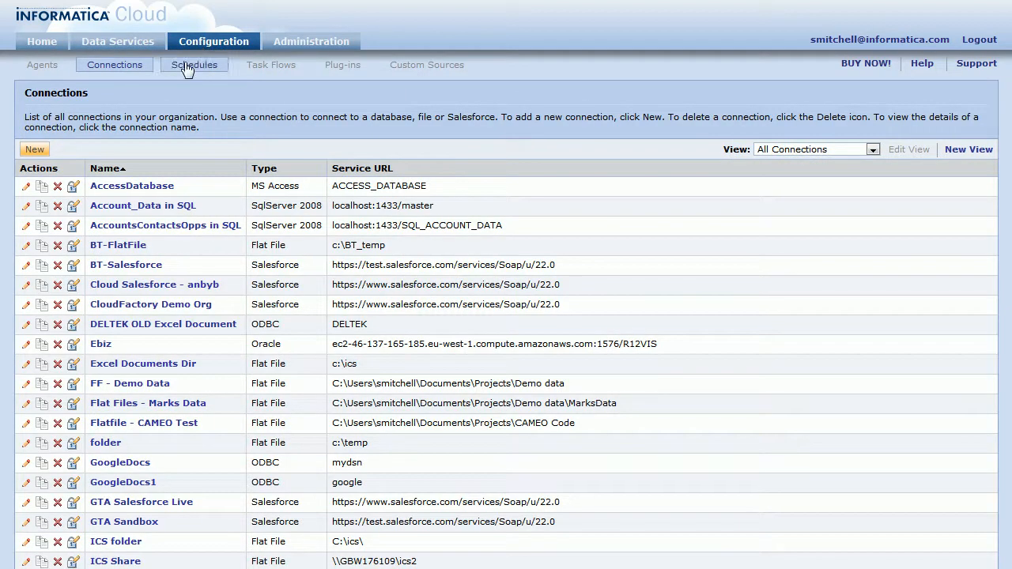
left_click(262, 68)
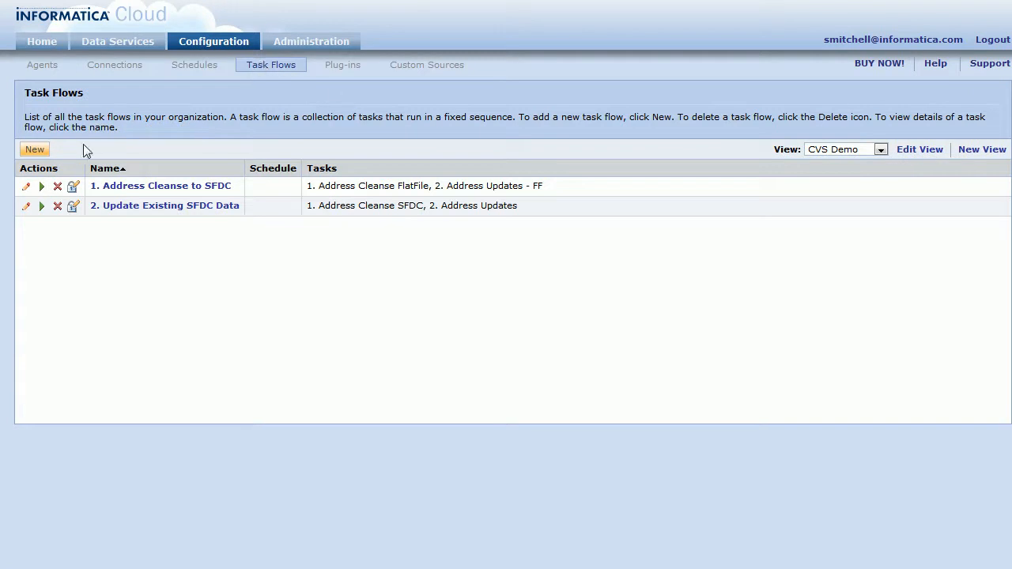
left_click(25, 186)
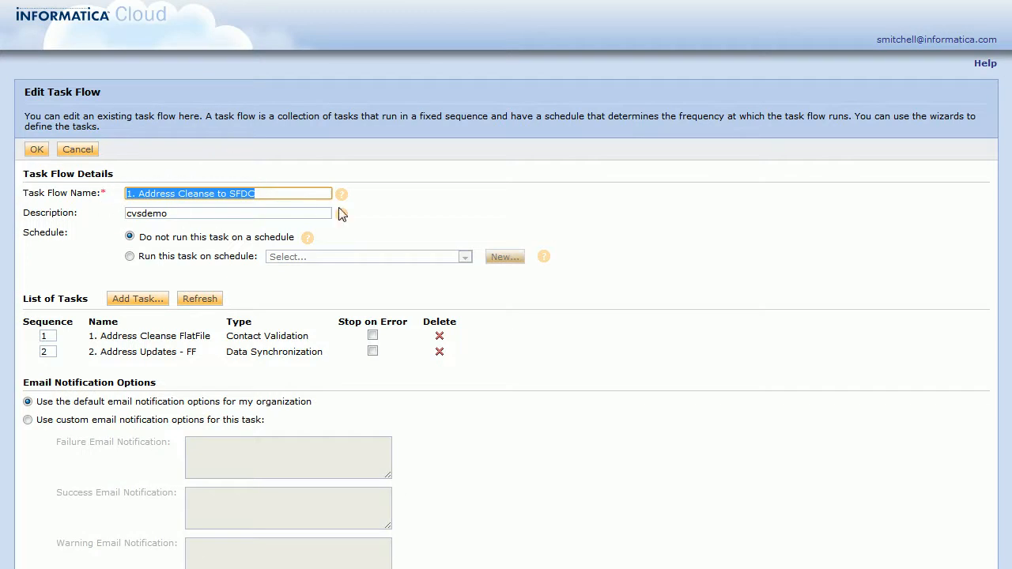
triple_click(168, 190)
Browse the contact validation tasks that can be added to the task flow and cancel the addition.
left_click(126, 298)
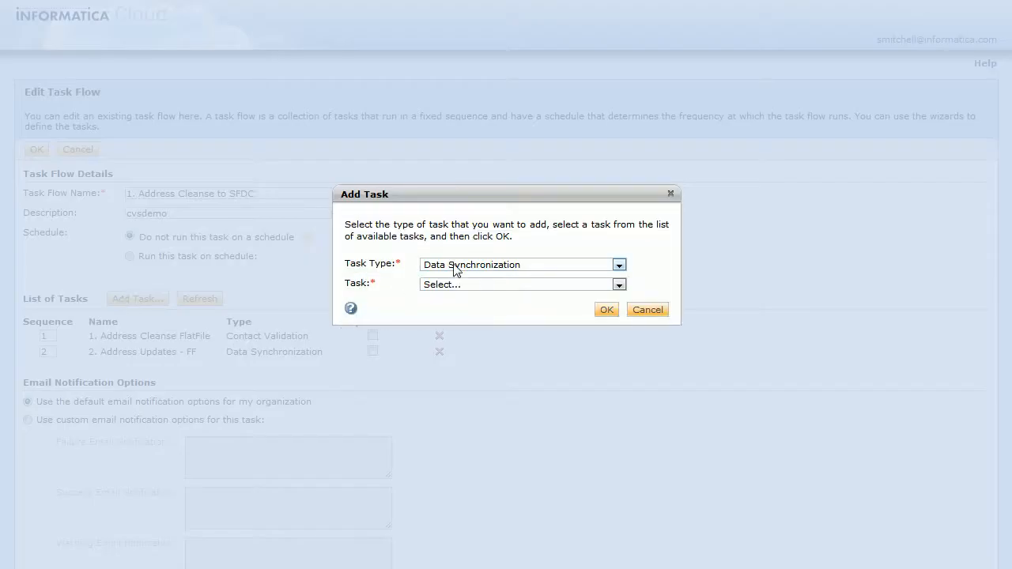
left_click(455, 269)
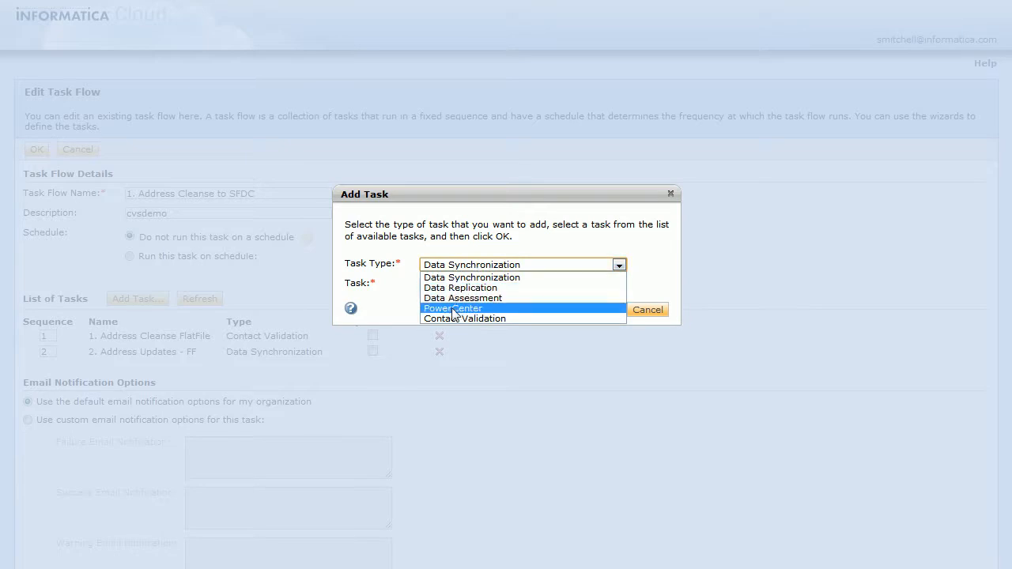
left_click(451, 318)
left_click(469, 288)
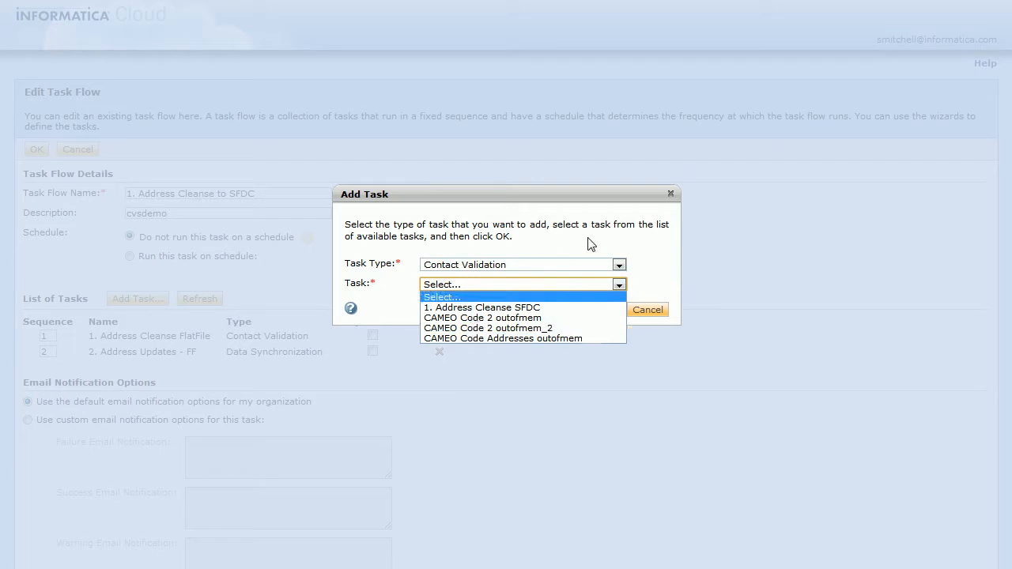
left_click(583, 241)
left_click(648, 311)
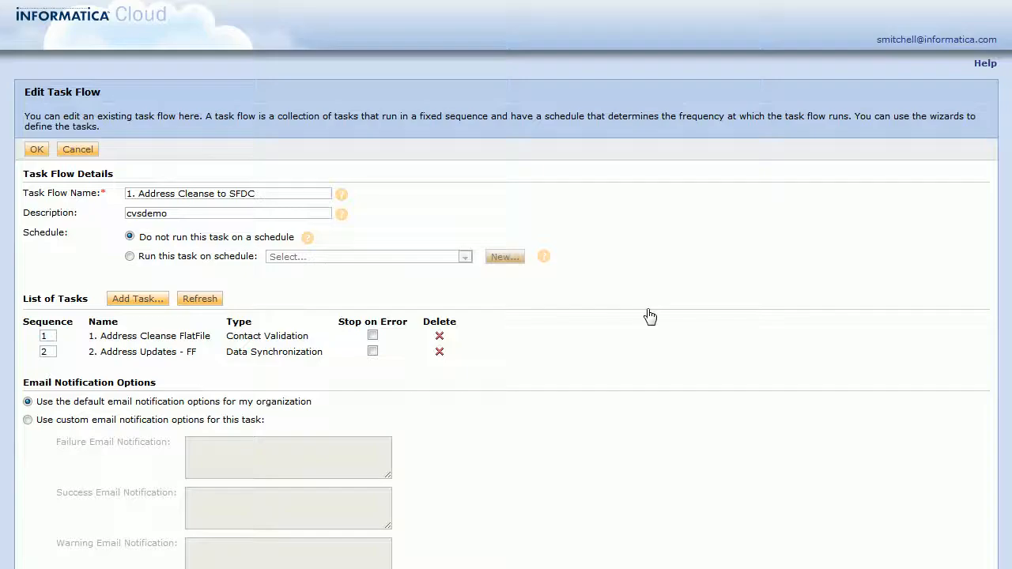
Check the names and types of the address cleanse and address update tasks in the task flow's sequence.
left_click_drag(90, 337, 203, 337)
triple_click(202, 338)
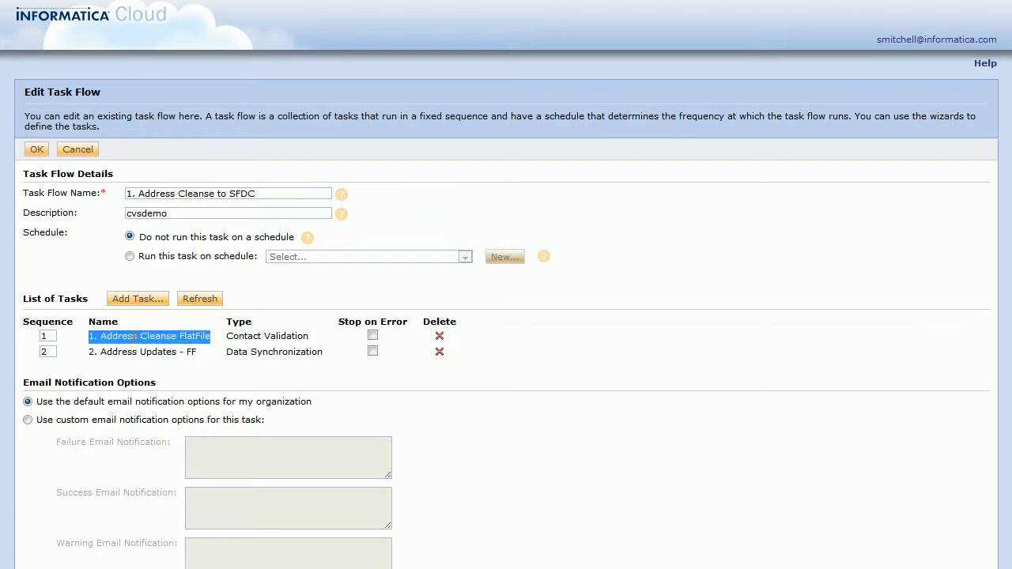
left_click(264, 336)
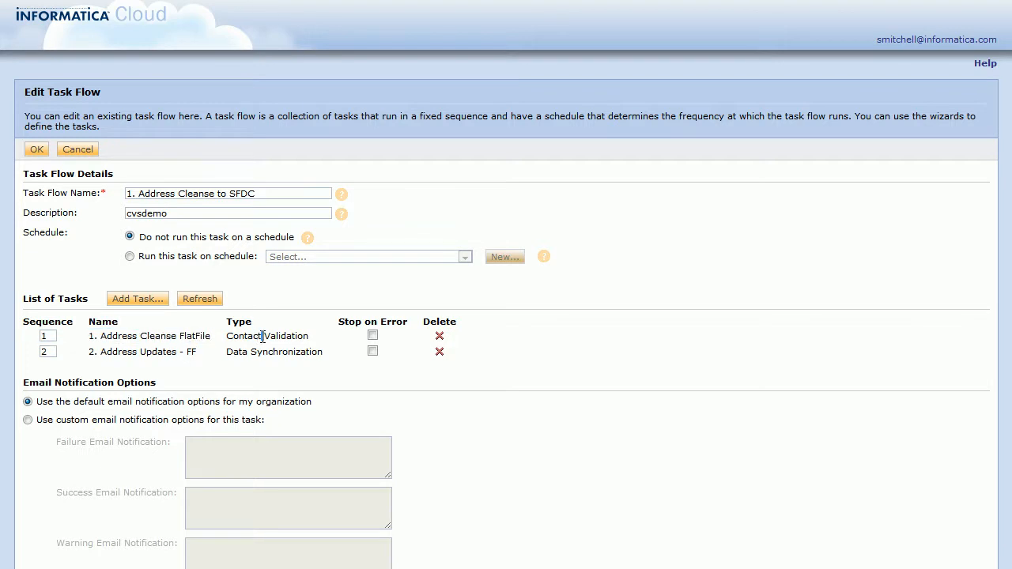
left_click_drag(92, 351, 309, 361)
left_click(317, 352)
Accept the task flow settings and run the task flow 1. Address Cleanse to SFDC immediately.
left_click(36, 149)
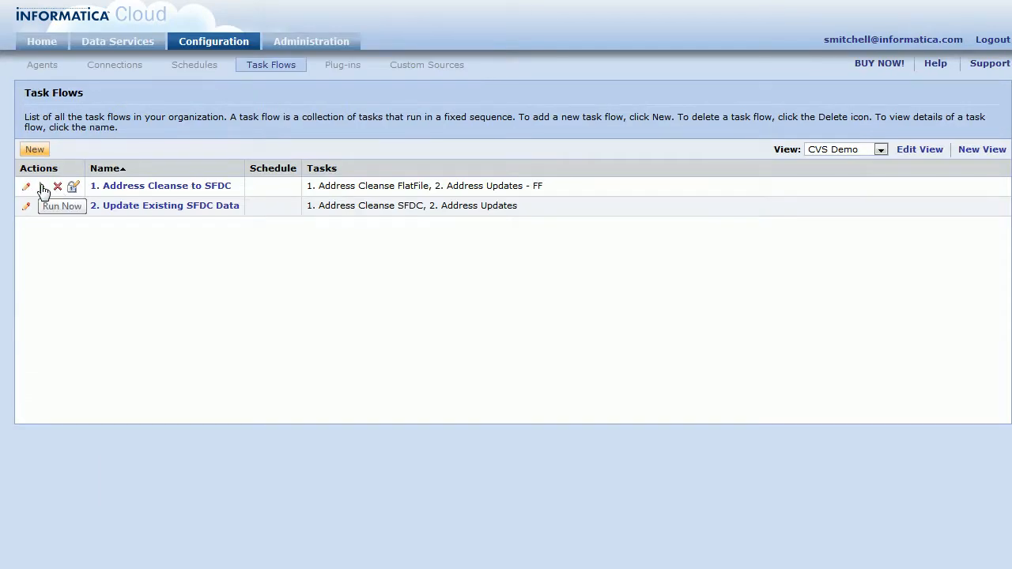
left_click(42, 188)
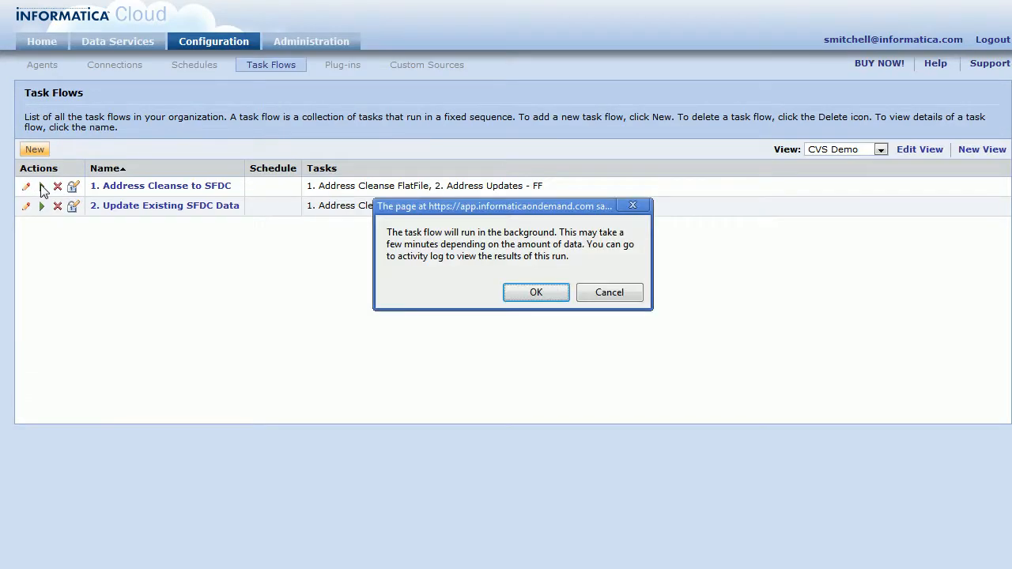
left_click(535, 292)
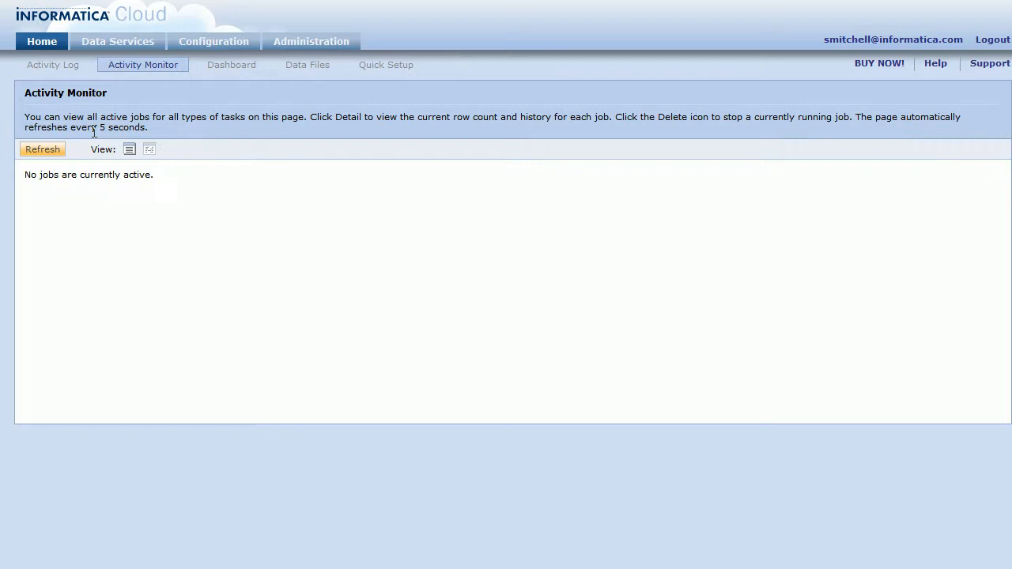
Refresh the active jobs, switch to Salesforce and list the records in the All Accounts view.
left_click(44, 149)
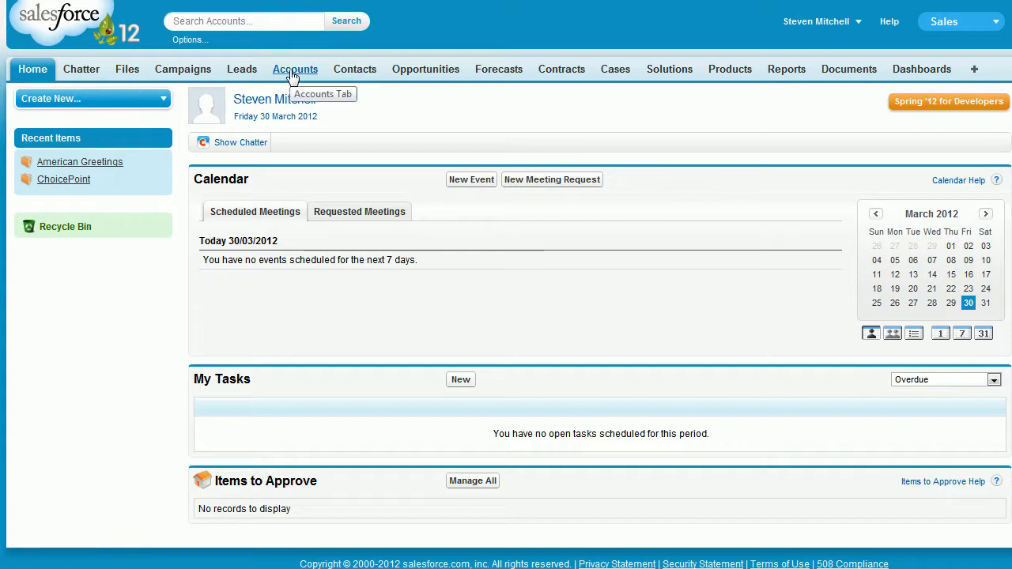
left_click(294, 72)
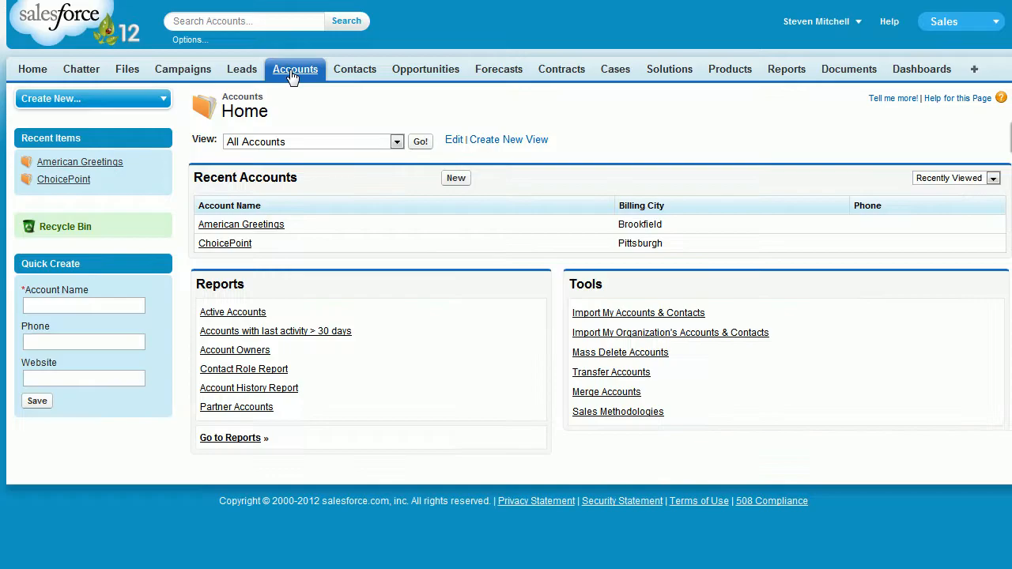
left_click(419, 147)
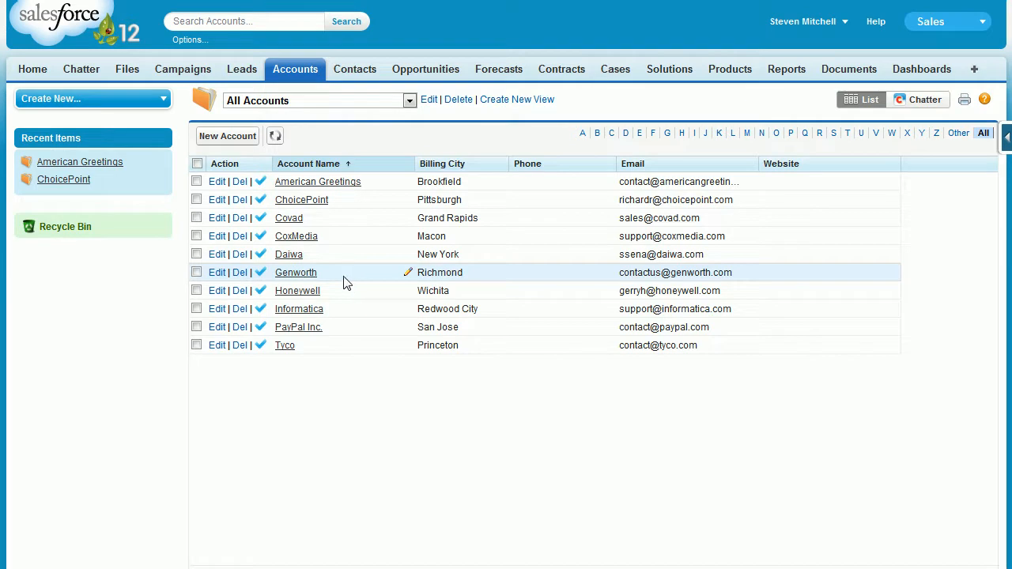
Open the ChoicePoint account and examine its billing address fields, cancelling the address edit without changes.
left_click(294, 202)
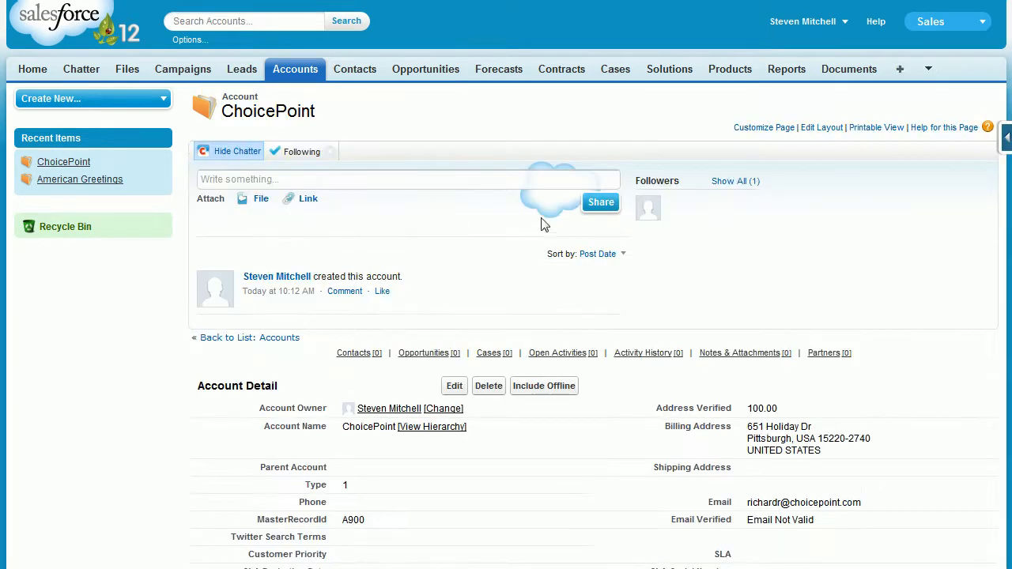
scroll(947, 370, "down", 3)
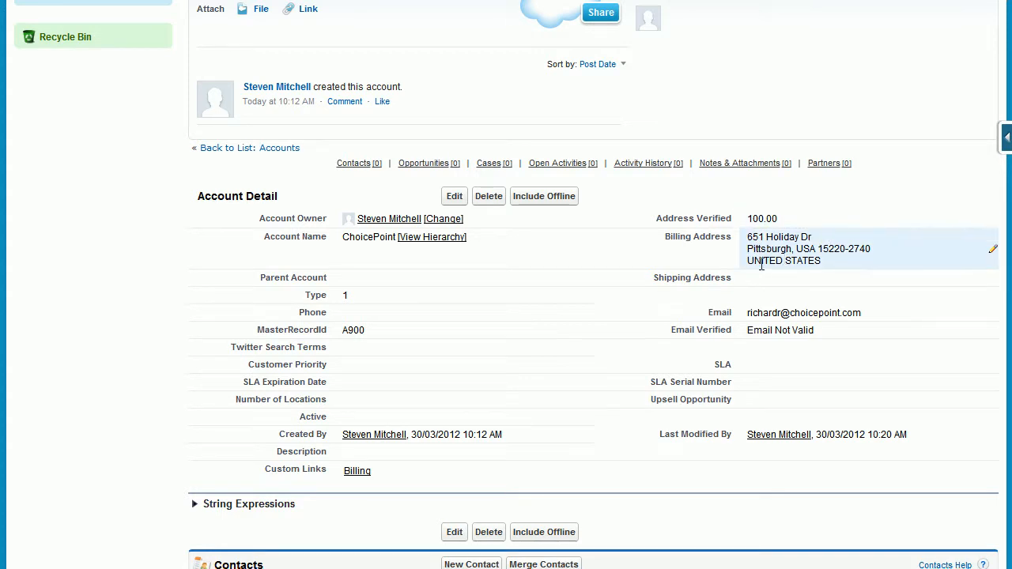
left_click_drag(747, 261, 823, 262)
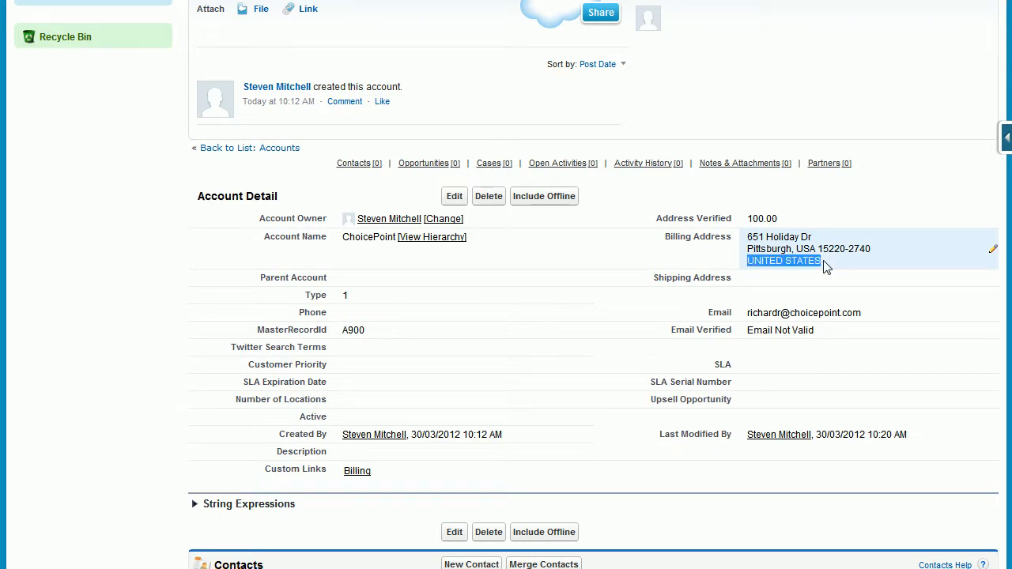
double_click(825, 262)
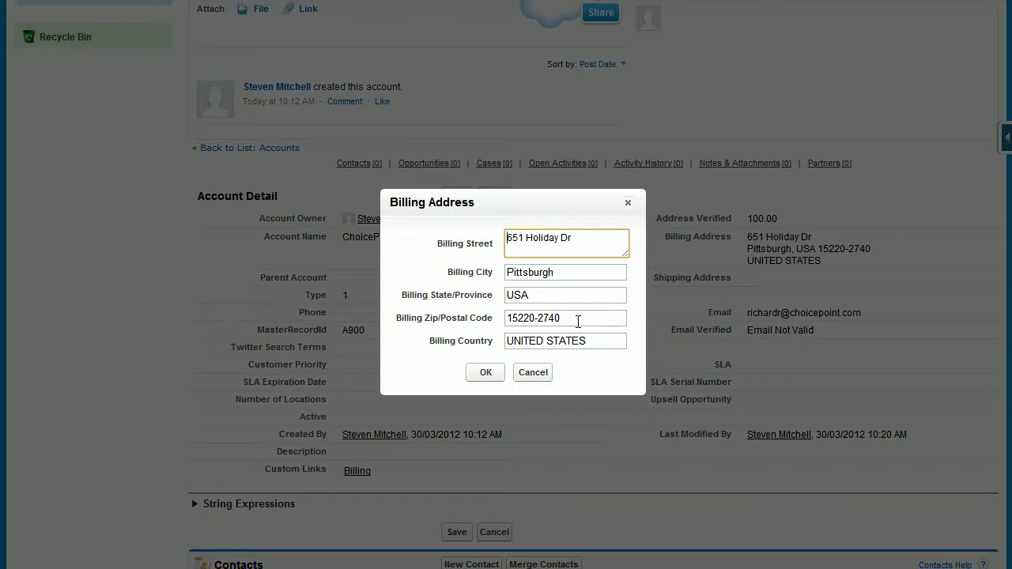
left_click(533, 373)
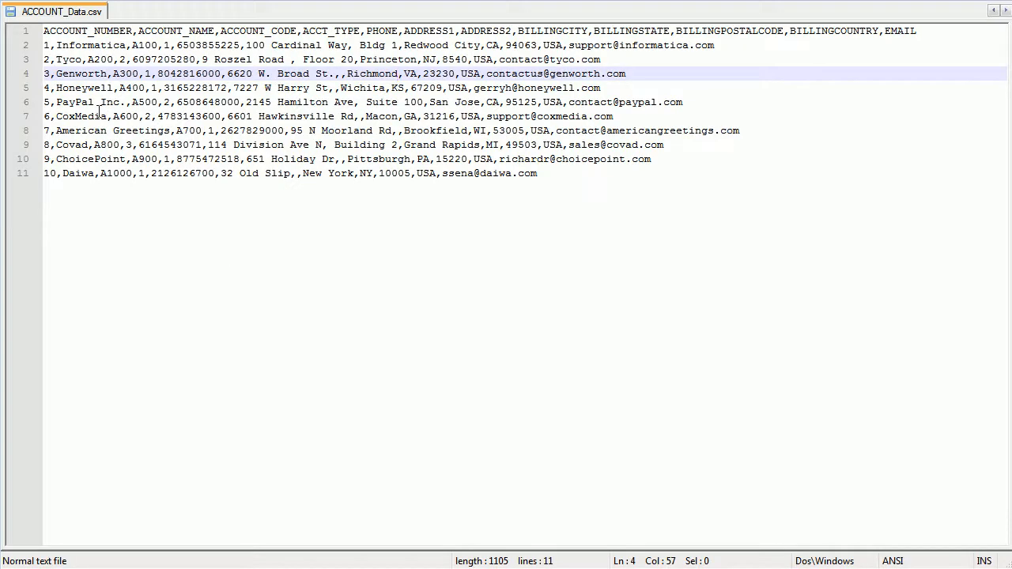
Compare ChoicePoint's source row in ACCOUNT_Data.csv with the account's billing country and Address Verified score in Salesforce.
left_click(37, 161)
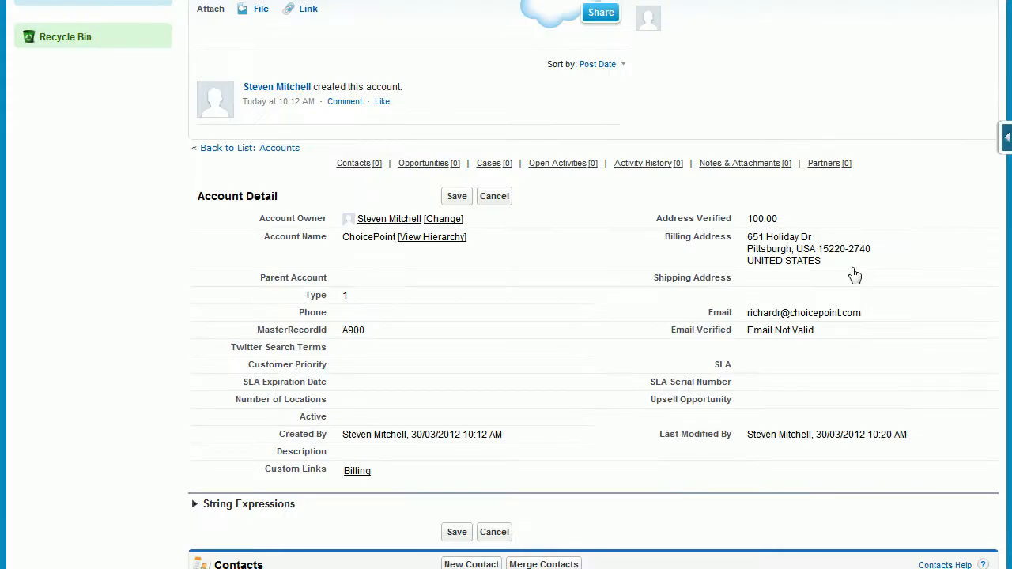
left_click_drag(749, 265, 830, 267)
scroll(712, 344, "up", 2)
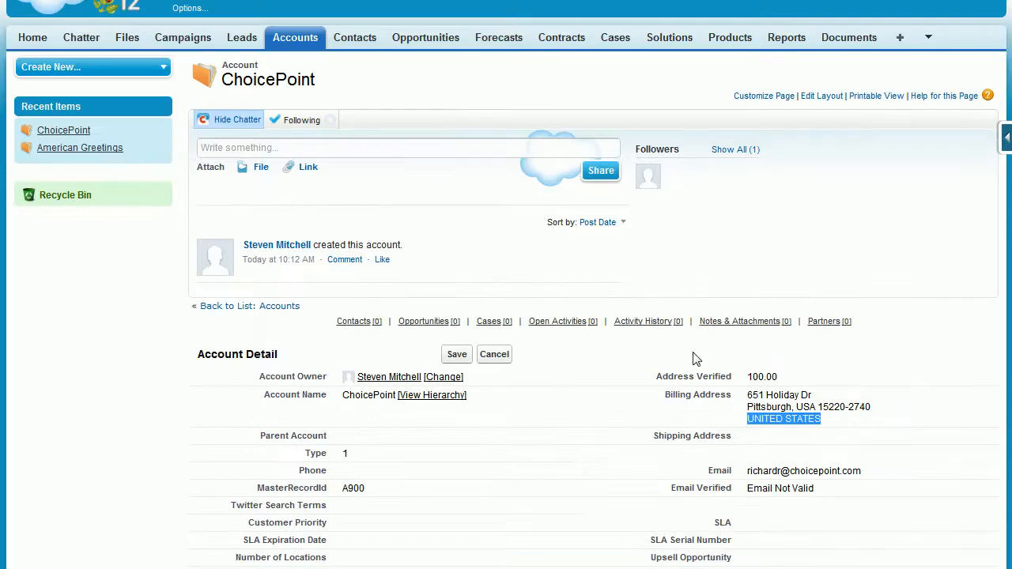
left_click(666, 383)
scroll(665, 383, "down", 2)
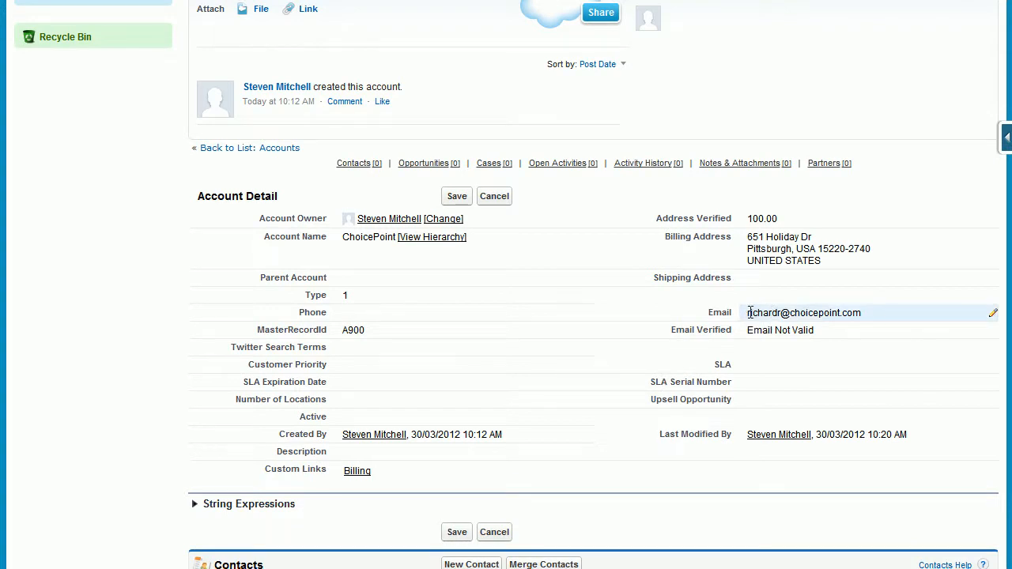
left_click_drag(751, 312, 802, 307)
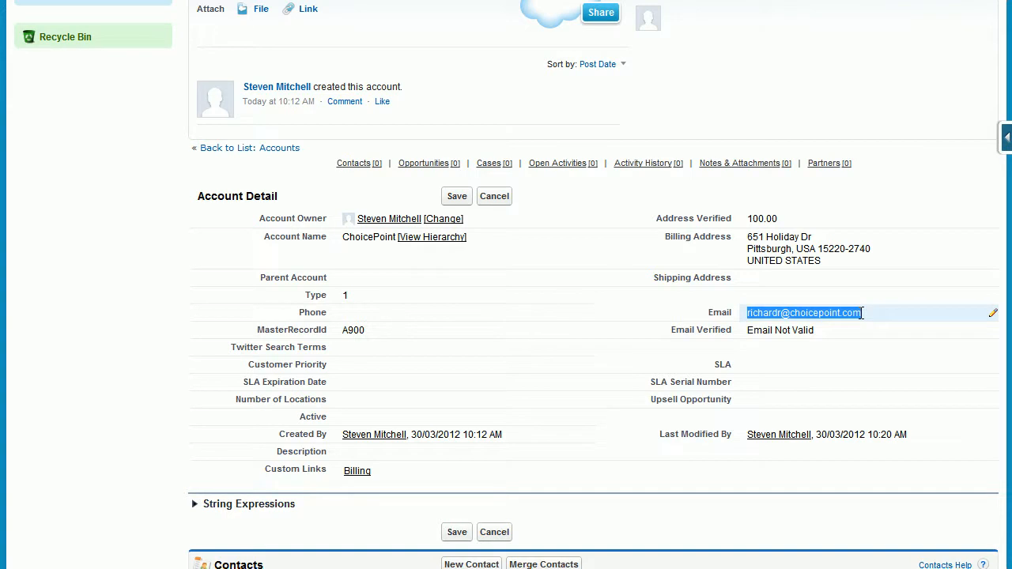
left_click(792, 309)
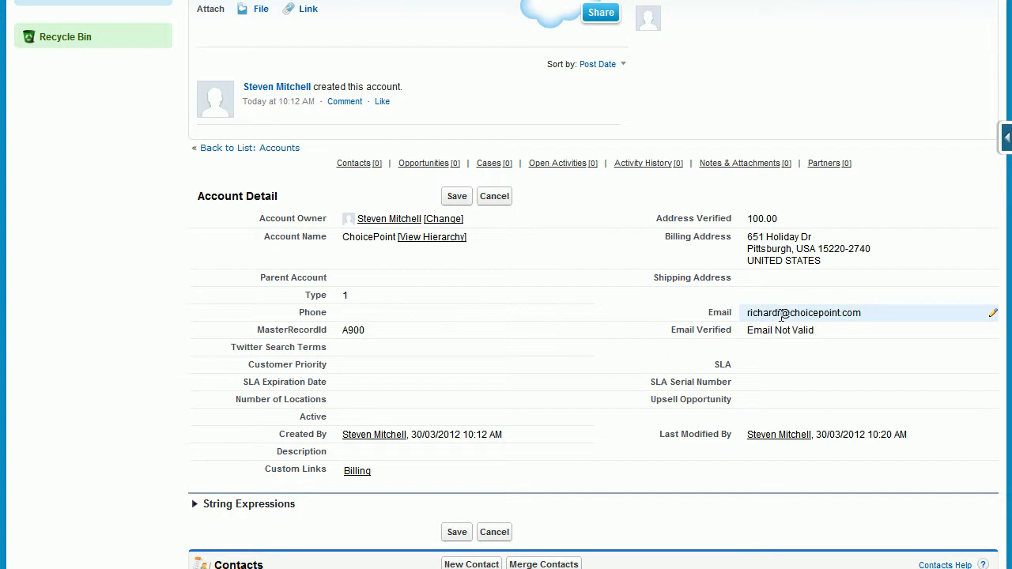
left_click_drag(867, 315, 798, 314)
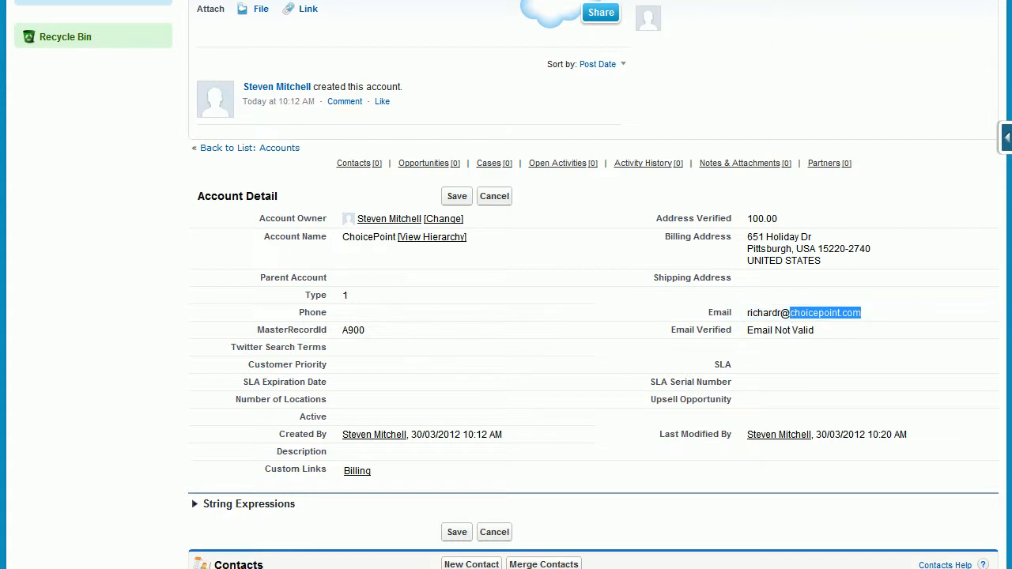
key("ctrl+t")
type("www.")
type("choicepoint.com")
key("Return")
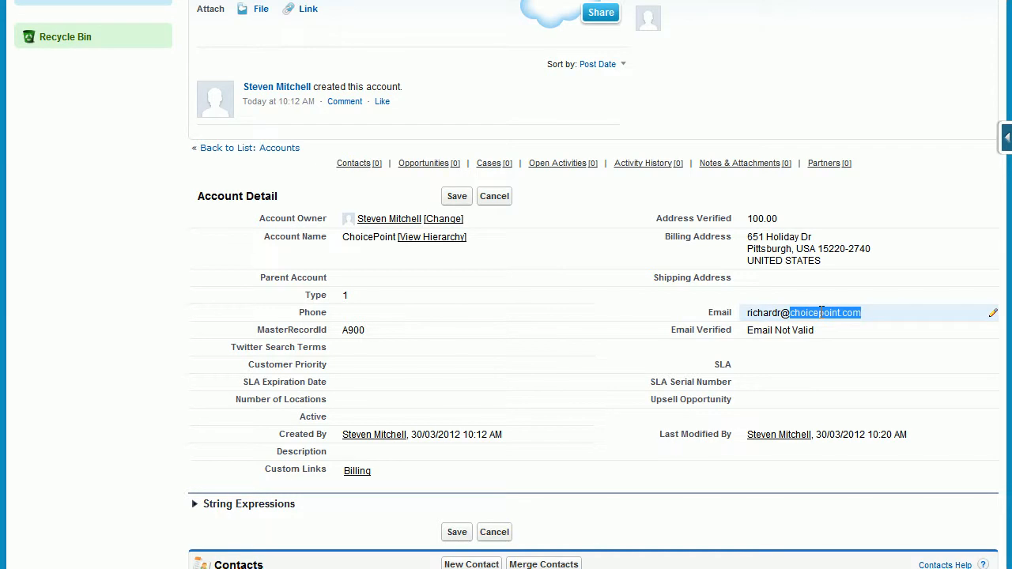
Review the PayPal Inc. account's address and email verification details, returning to the All Accounts list.
left_click(255, 149)
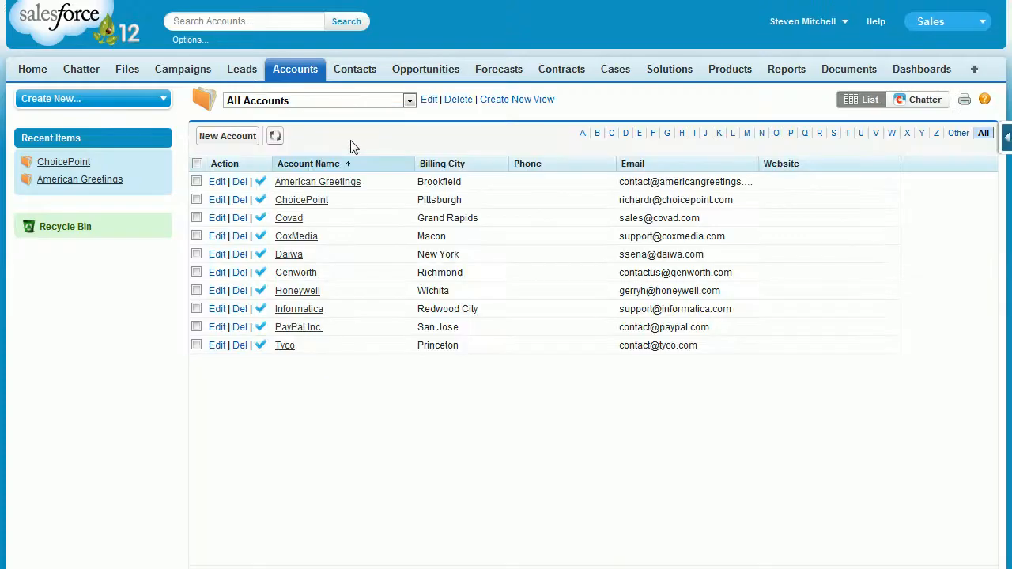
left_click(300, 327)
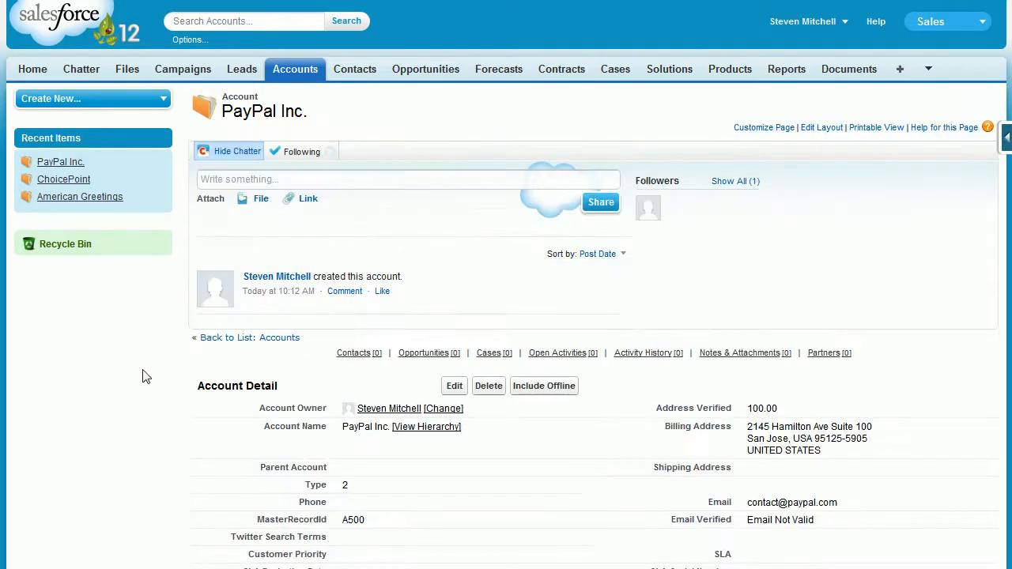
scroll(142, 377, "down", 2)
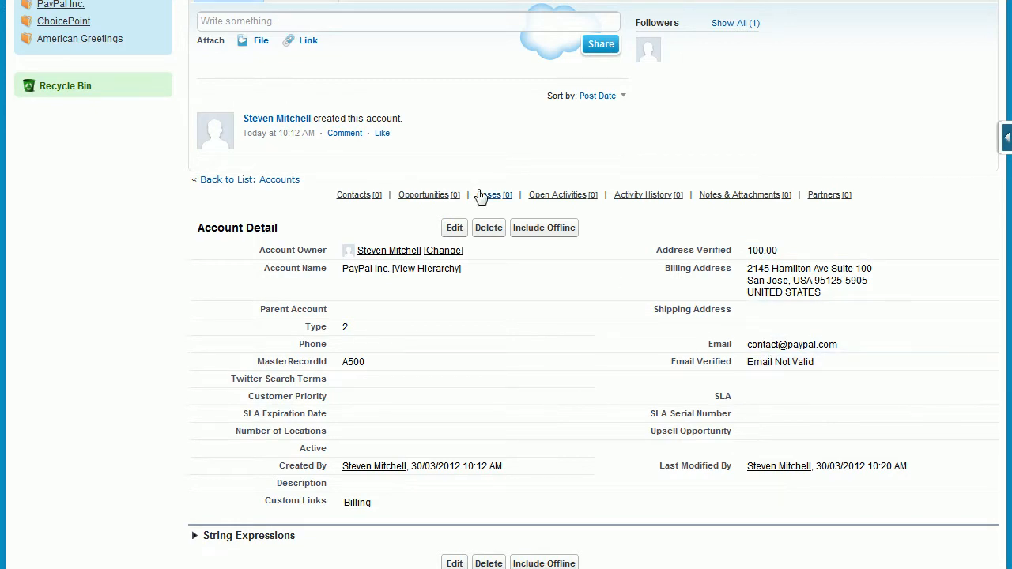
left_click(279, 185)
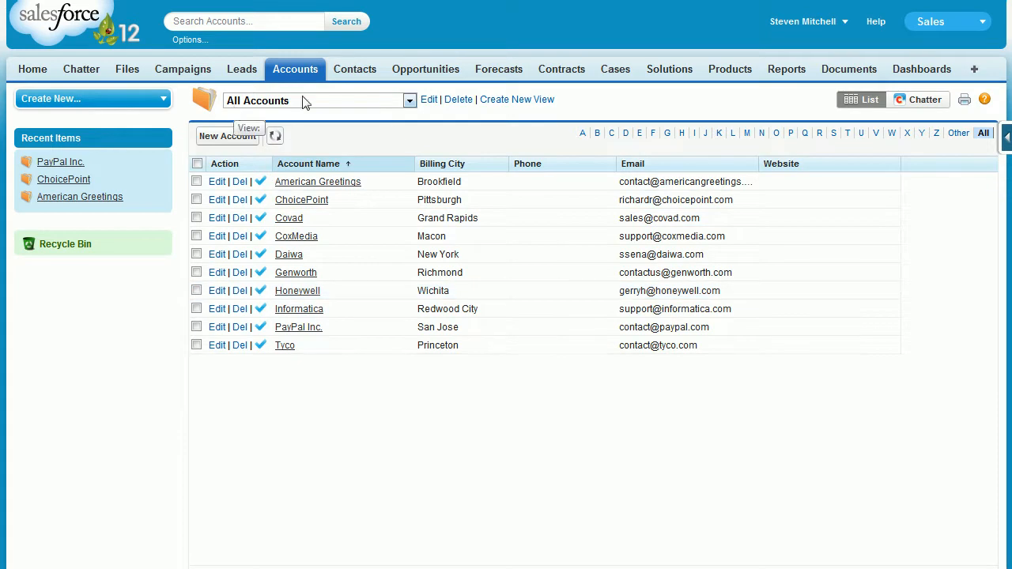
Review the accounts in the Verified Emails view, followed by those in the Unverified Emails view.
left_click(409, 101)
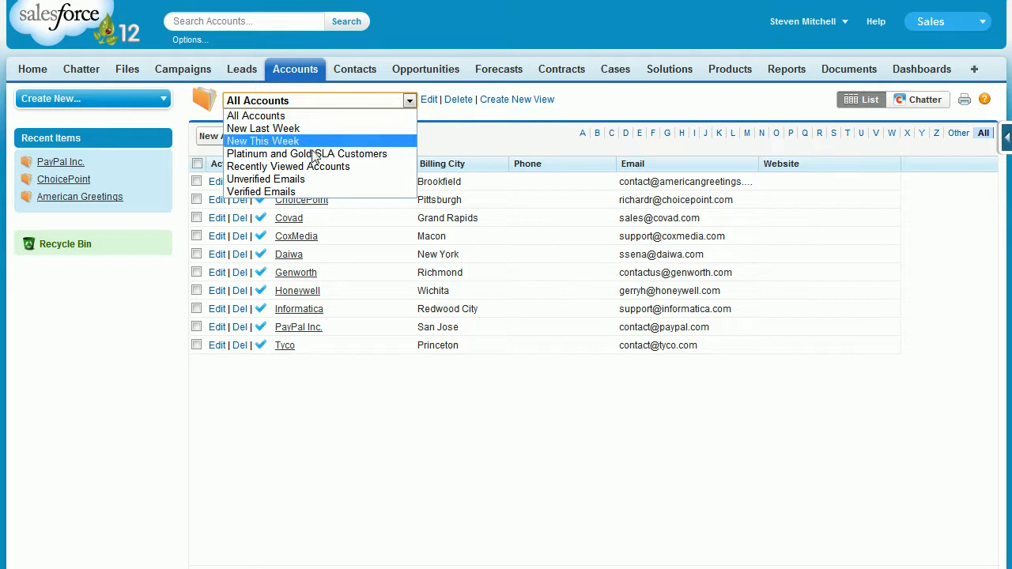
left_click(269, 192)
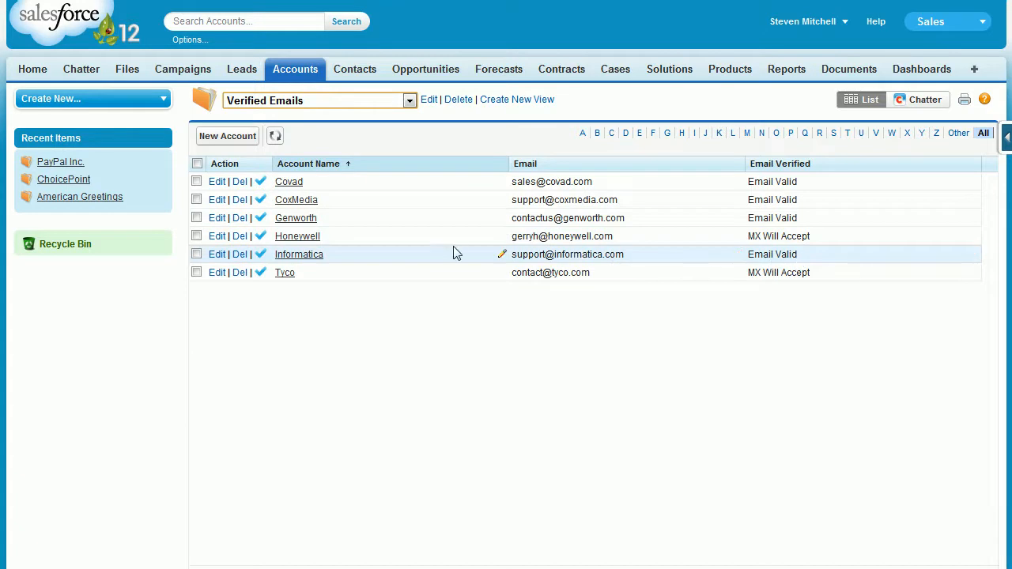
left_click(409, 100)
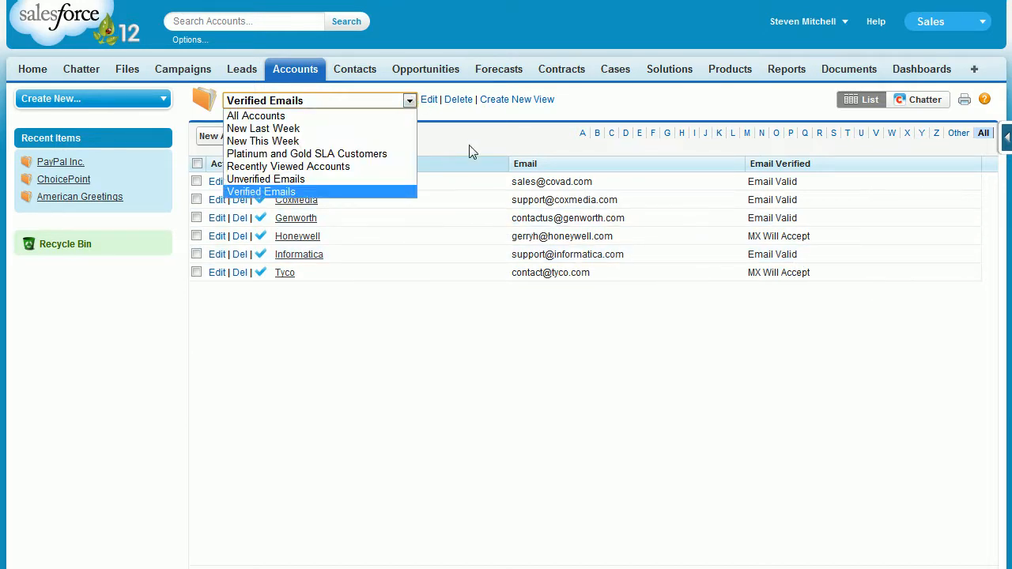
left_click(269, 179)
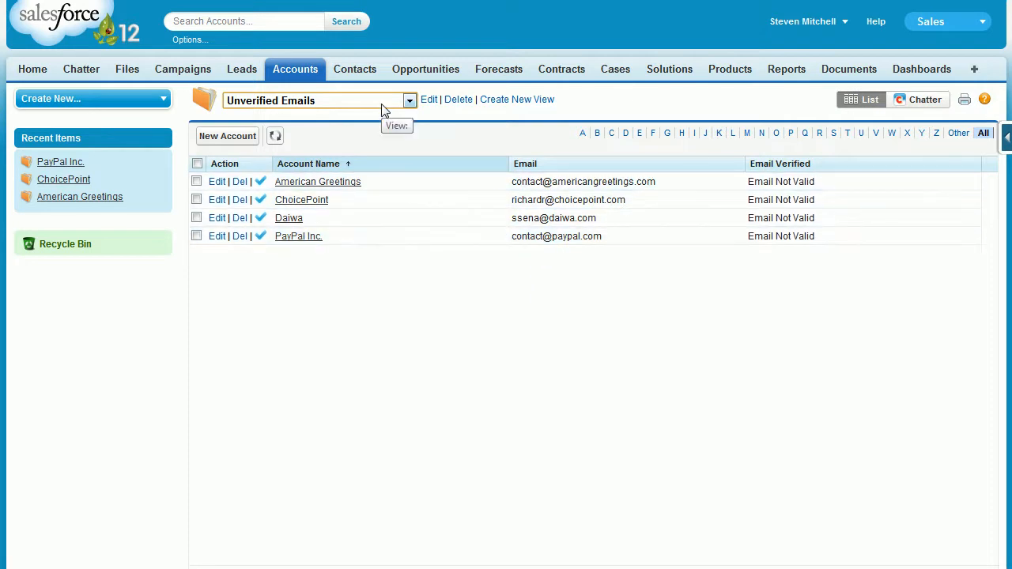
Open the Daiwa account from the unverified list and examine its address and email verification fields.
left_click(289, 218)
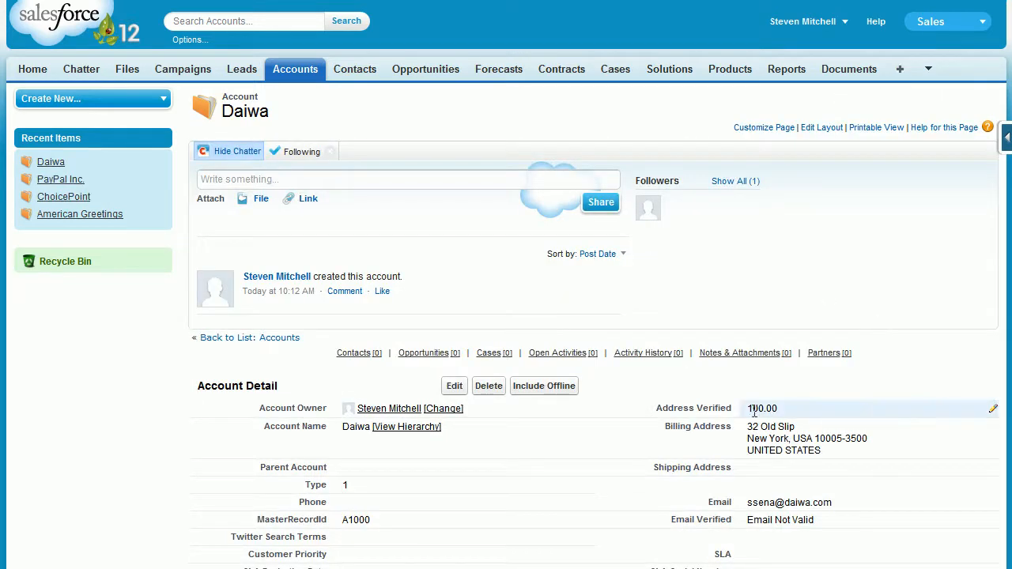
scroll(535, 495, "down", 3)
scroll(538, 495, "up", 1)
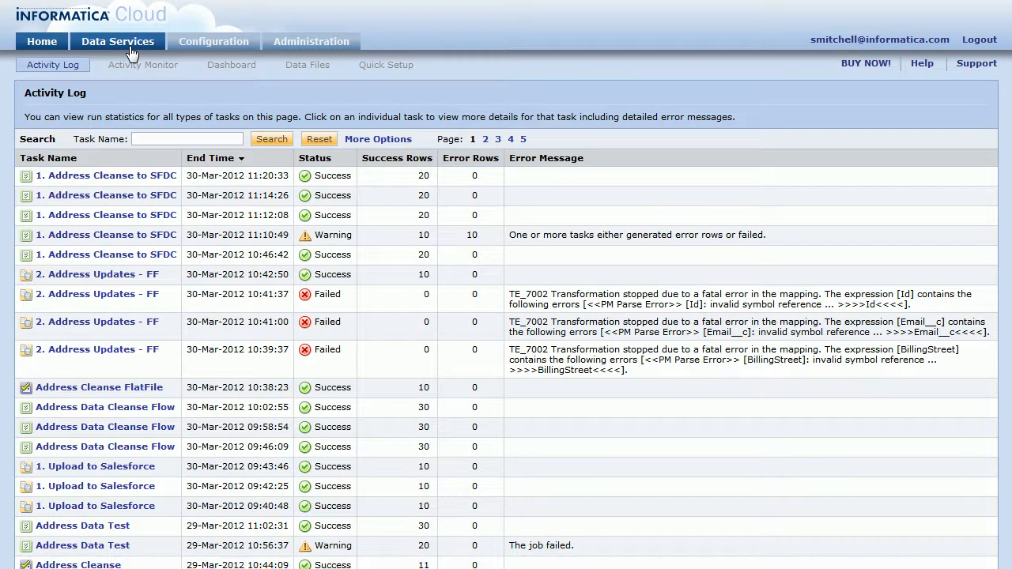
Switch to Informatica Cloud and open the contact validation task 1. Address Cleanse SFDC for editing.
left_click(130, 47)
left_click(177, 71)
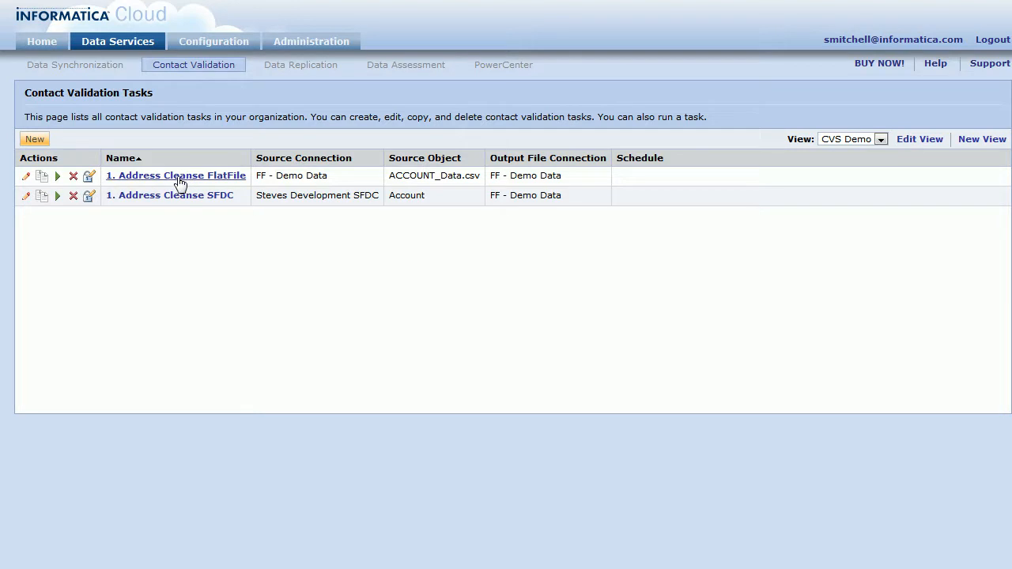
left_click(25, 196)
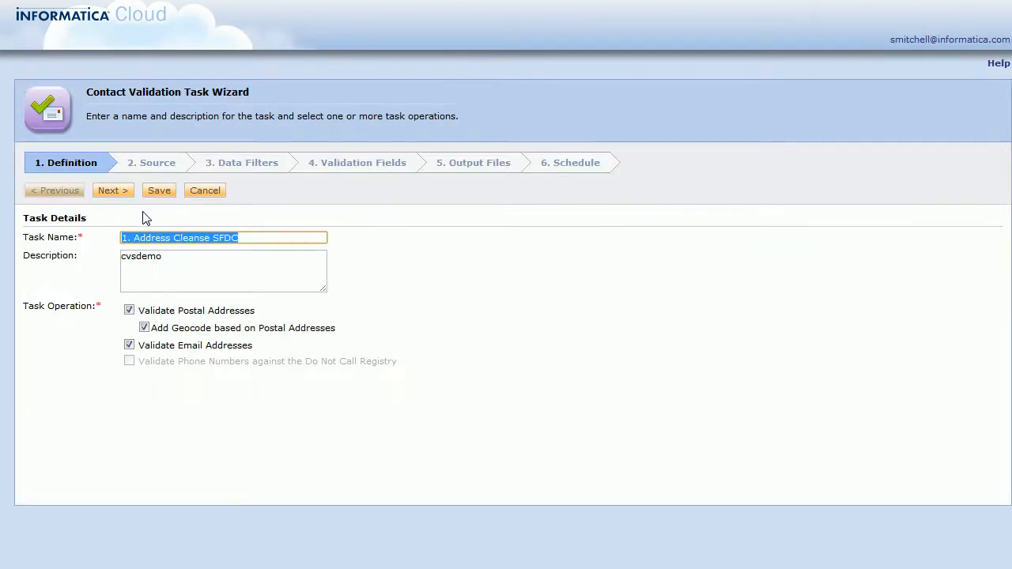
Review the source, validation fields and output file settings of 1. Address Cleanse SFDC, leaving the task without saving.
left_click(149, 163)
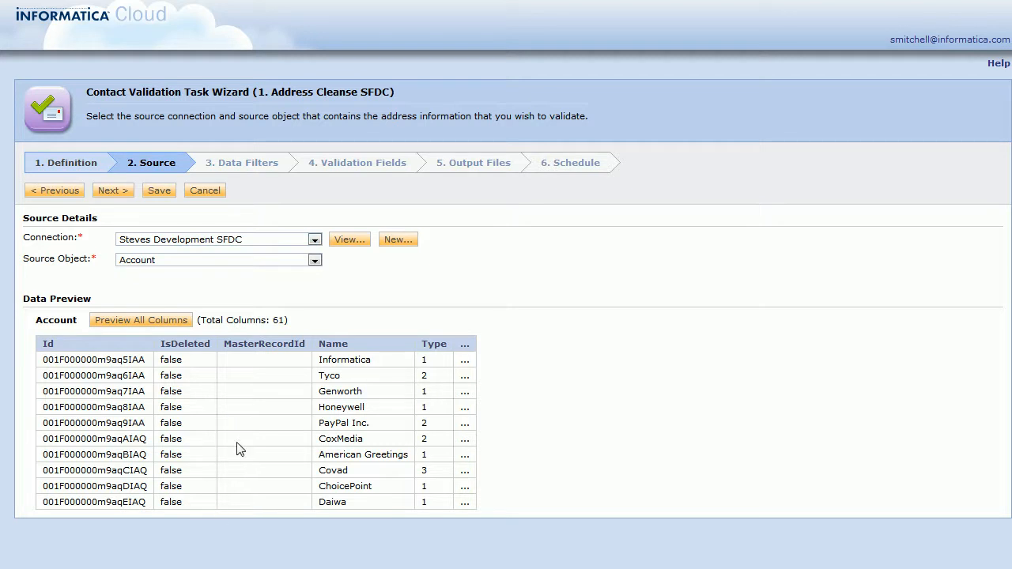
left_click(335, 166)
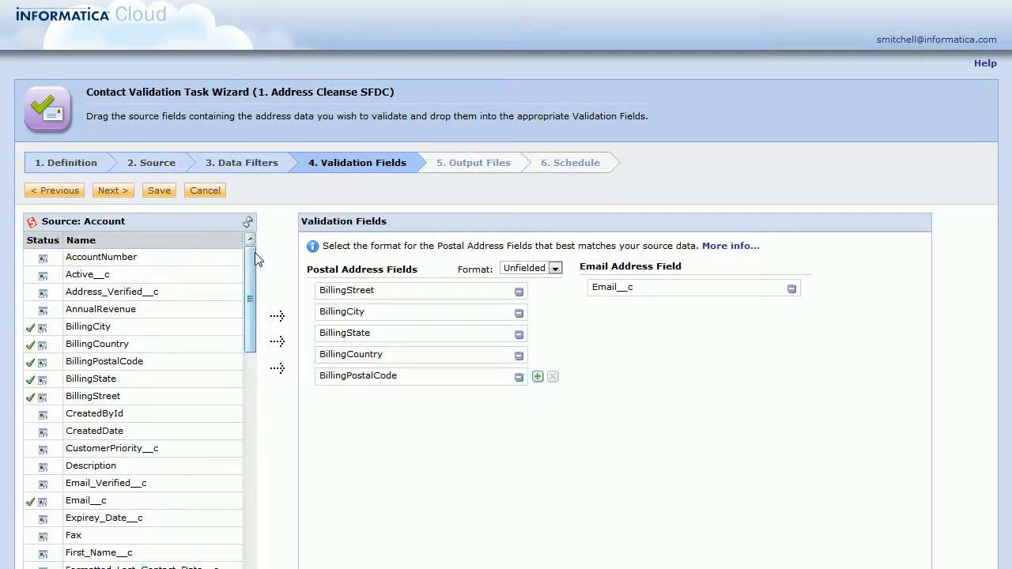
left_click_drag(249, 263, 250, 333)
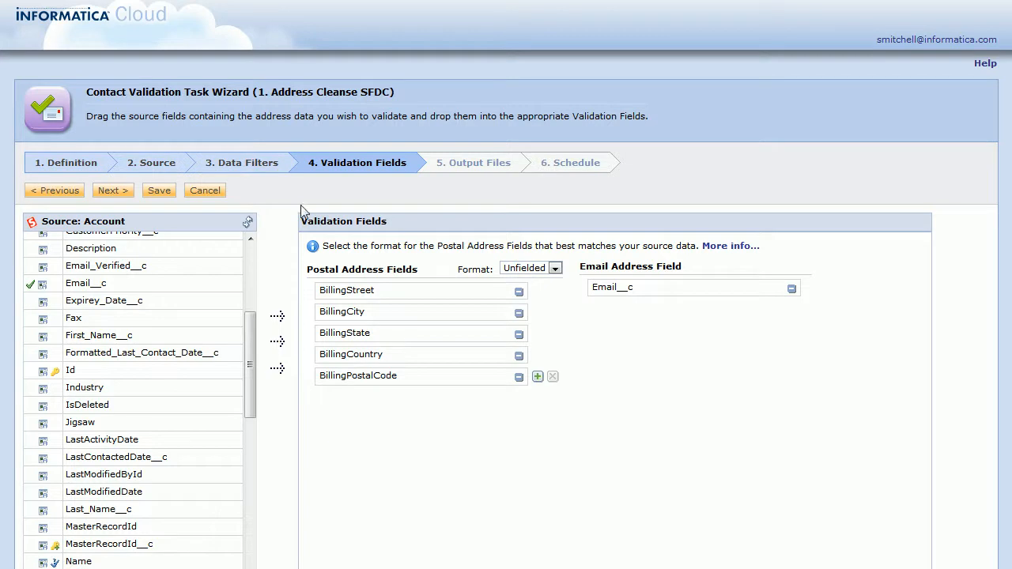
left_click(483, 166)
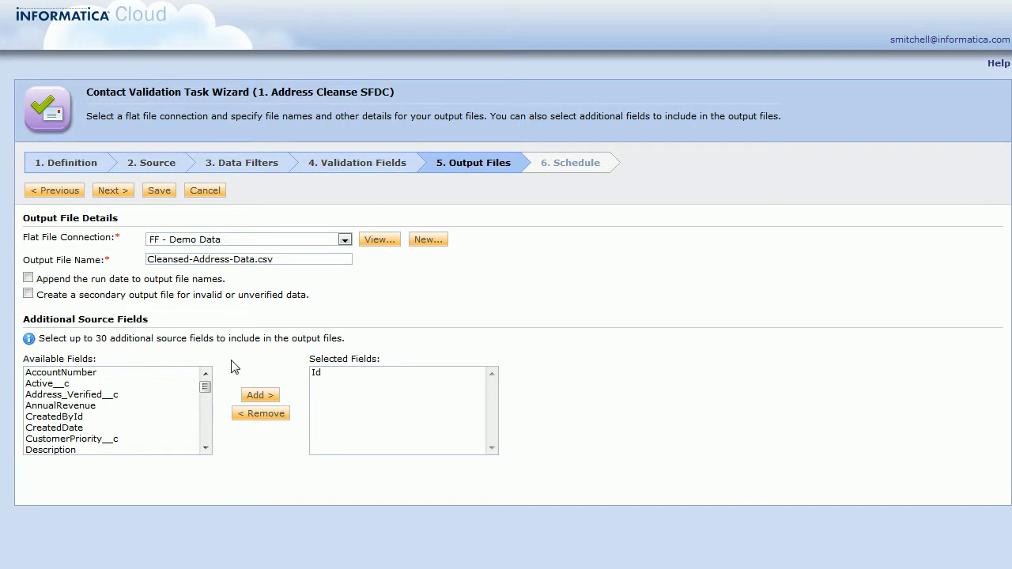
left_click(203, 190)
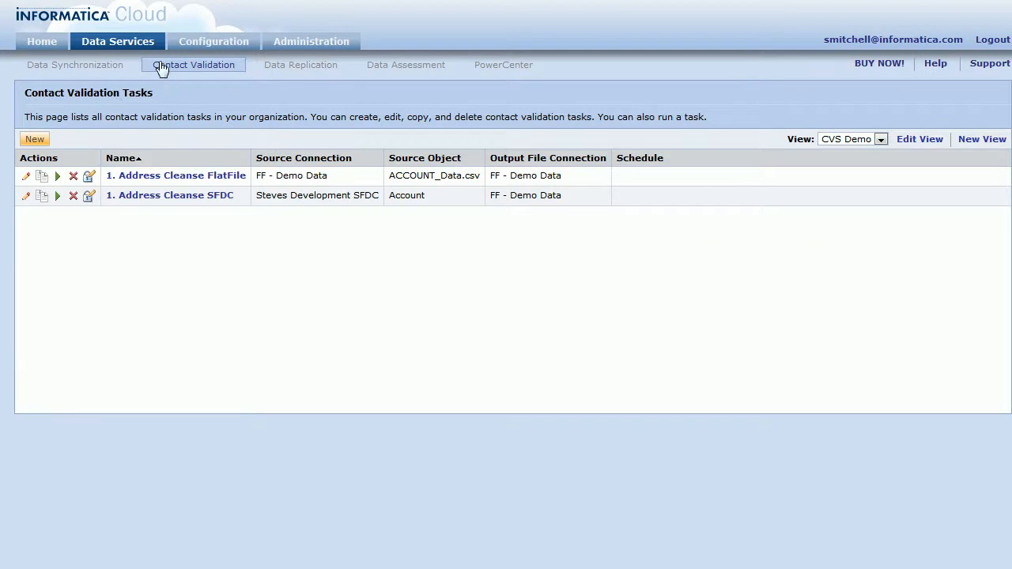
Open the data synchronization task 2. Address Updates for editing and check its task operation.
left_click(117, 69)
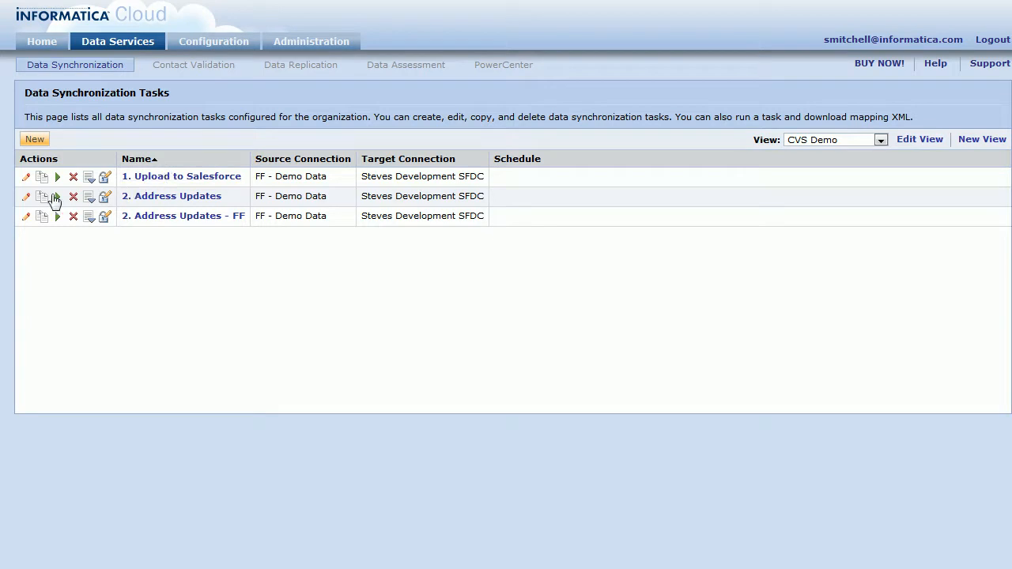
left_click(26, 198)
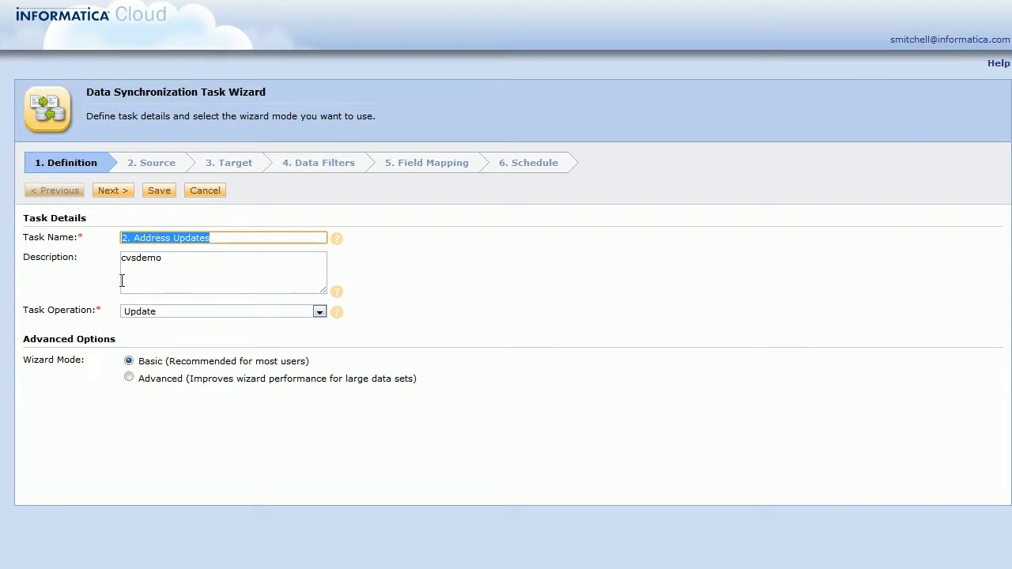
left_click(146, 313)
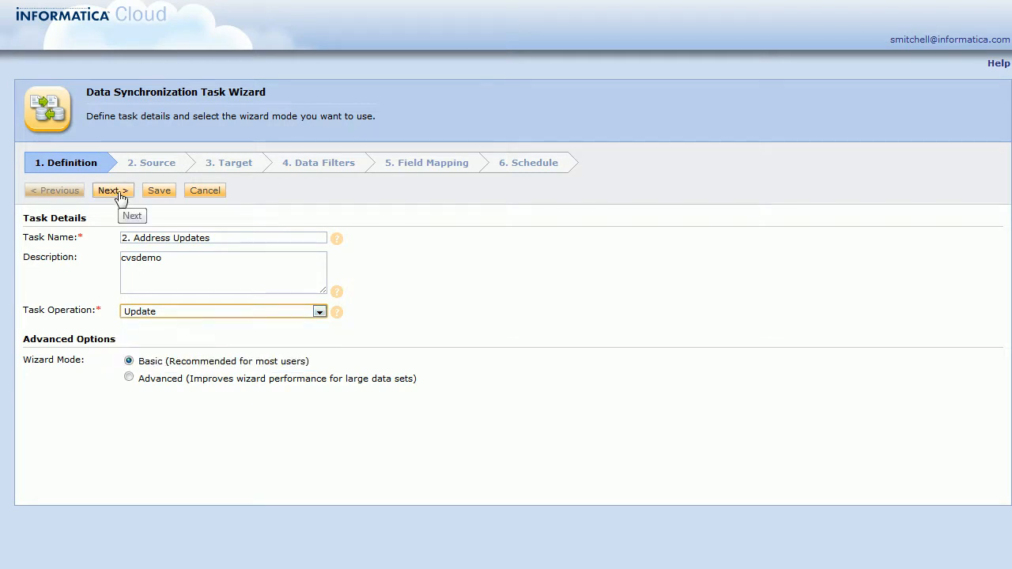
Review the source, target and field mapping settings of 2. Address Updates, including the mapping of the account Id.
left_click(164, 173)
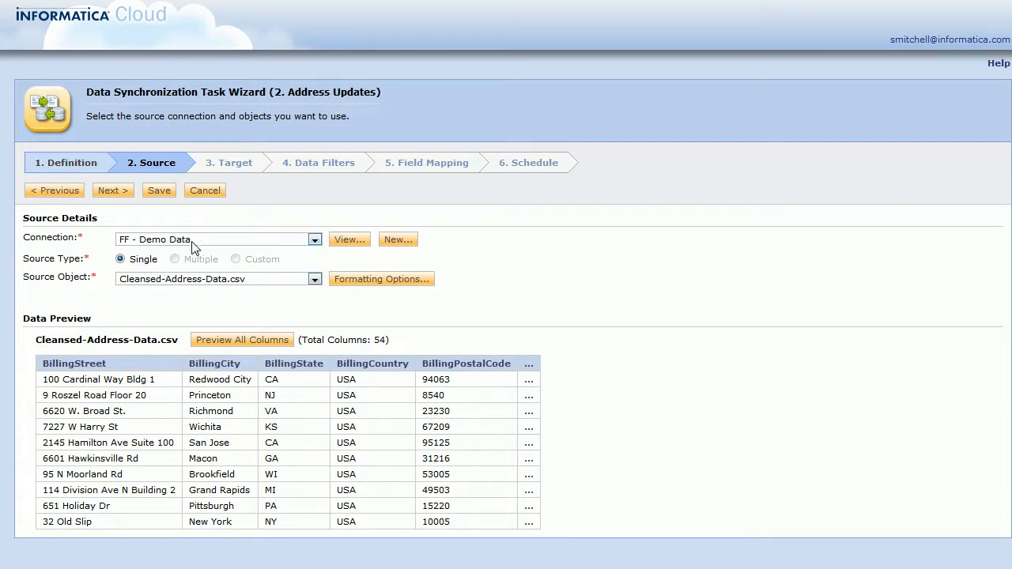
left_click(258, 172)
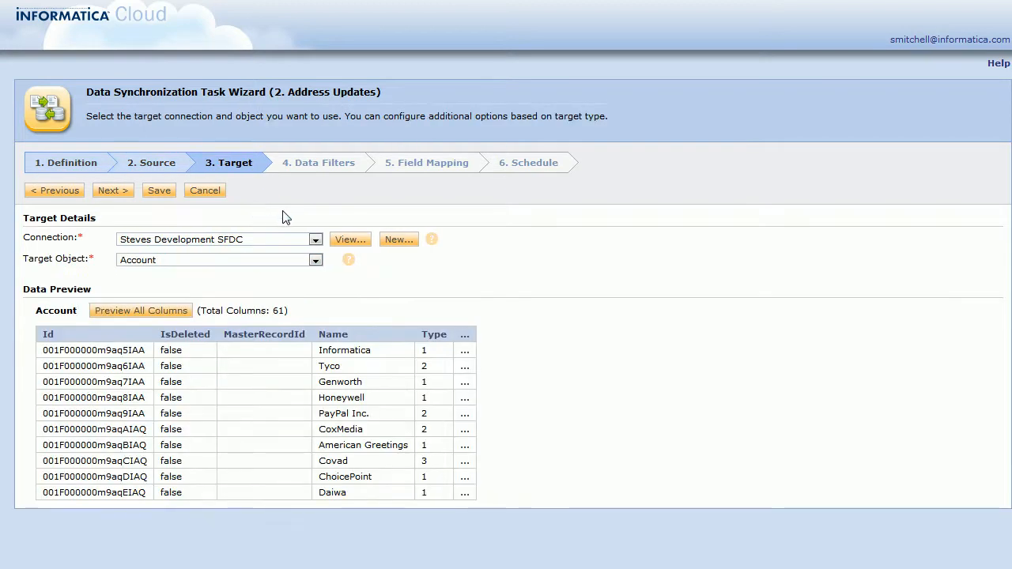
left_click(403, 173)
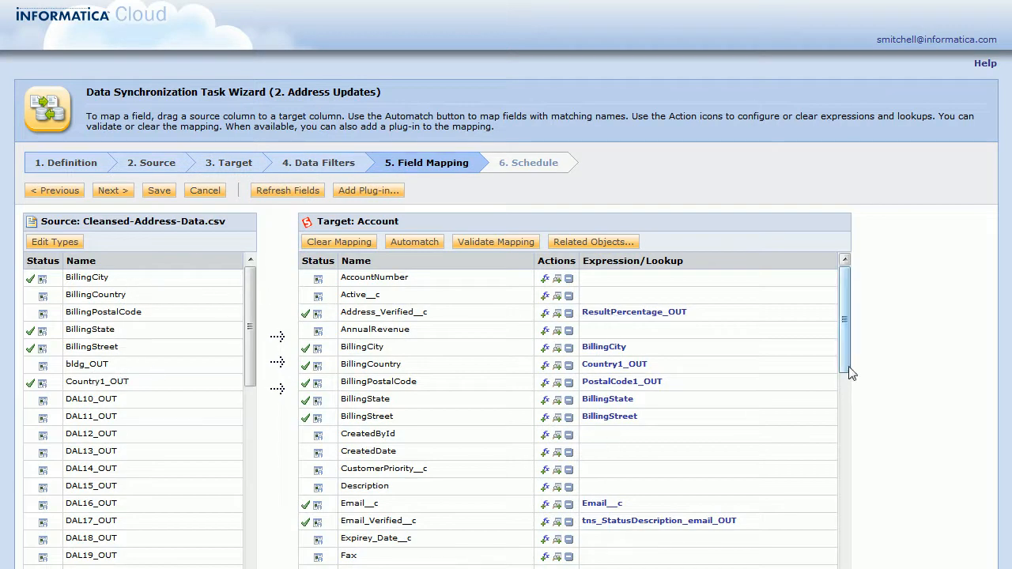
left_click_drag(843, 299, 842, 369)
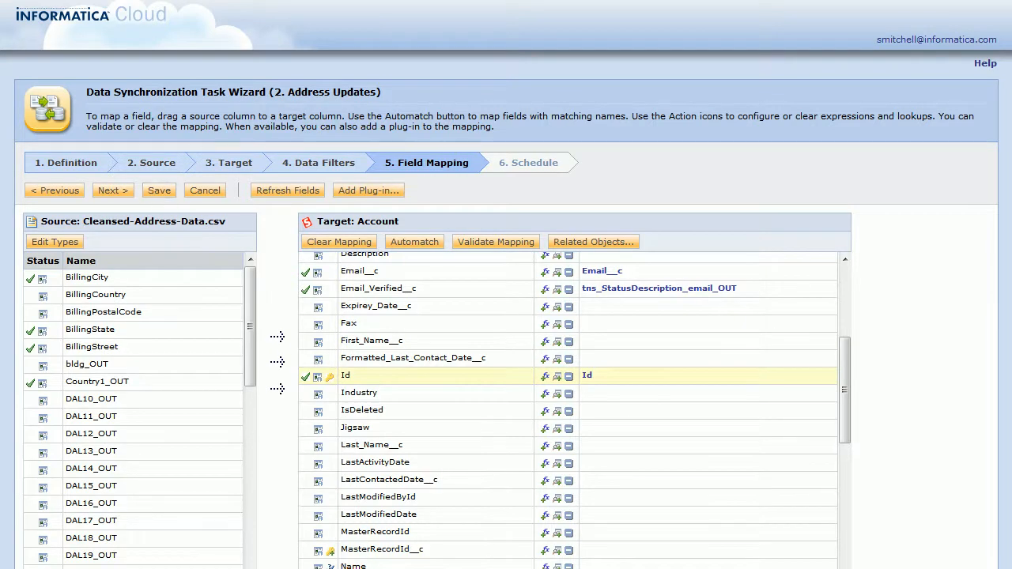
Switch to the PowerPoint presentation 20123003 - Where to.ppt and advance through the address and email flow diagrams to the closing slide.
mouse_move(361, 568)
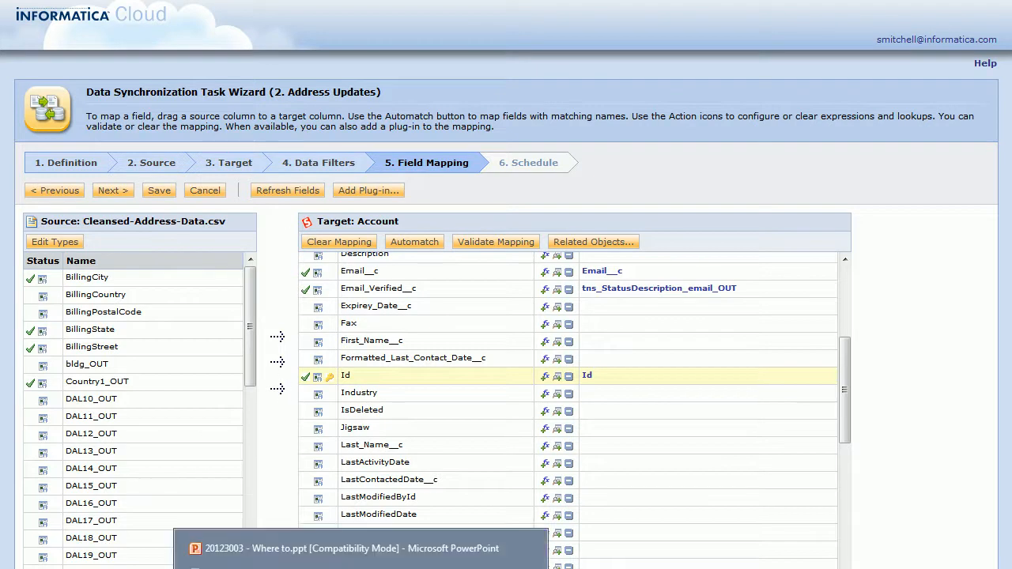
left_click(361, 568)
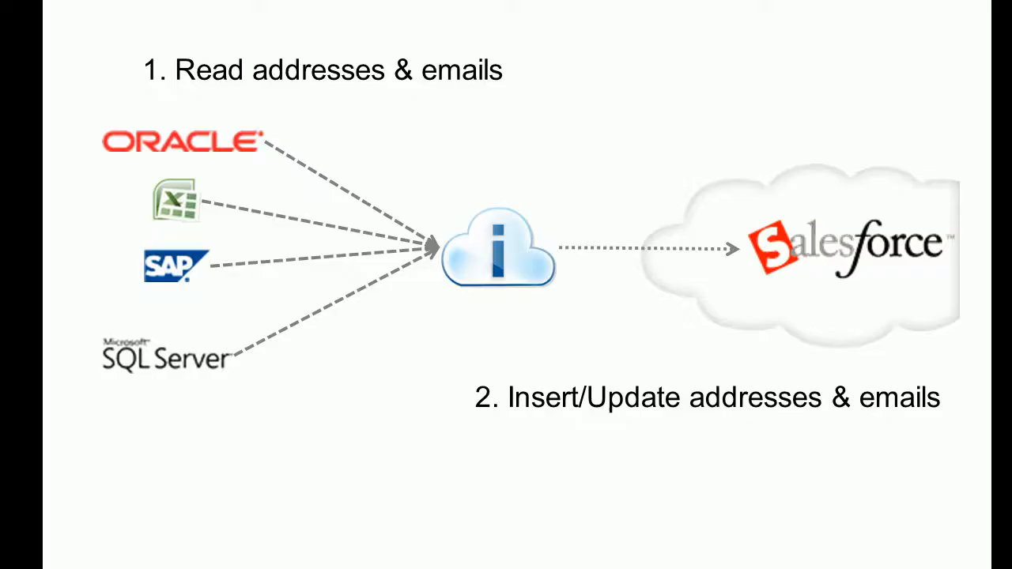
key("Right")
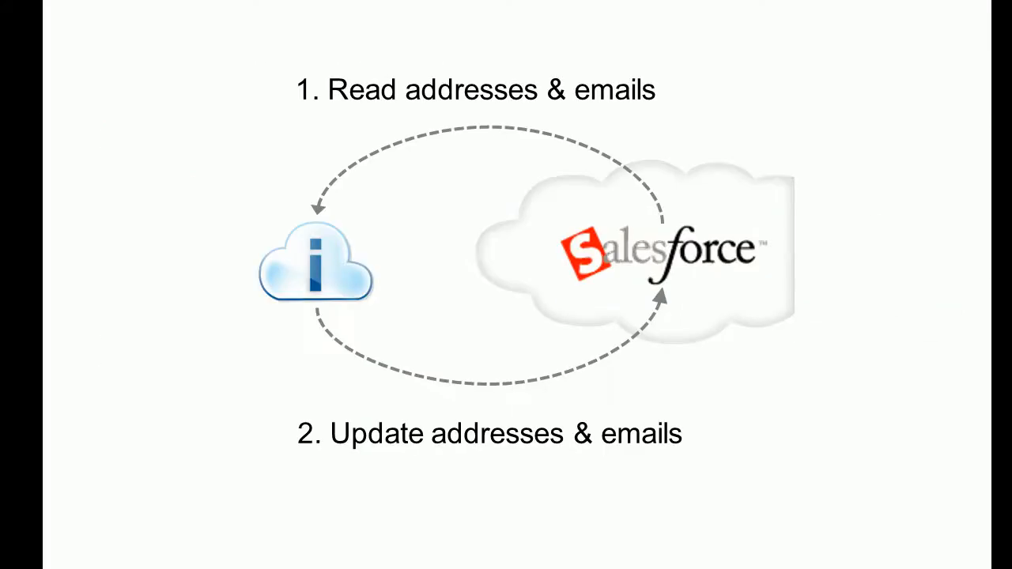
key("Right")
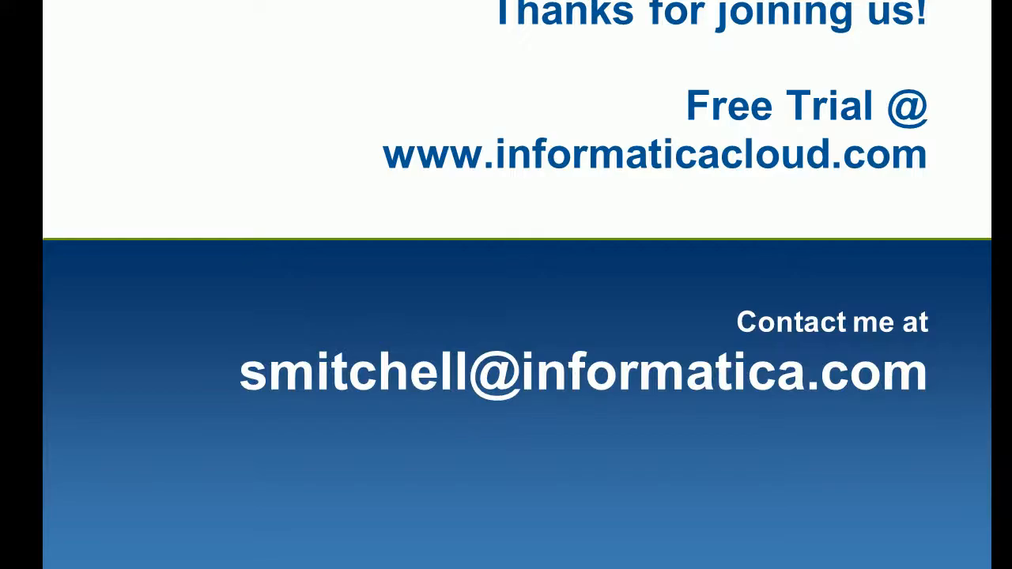